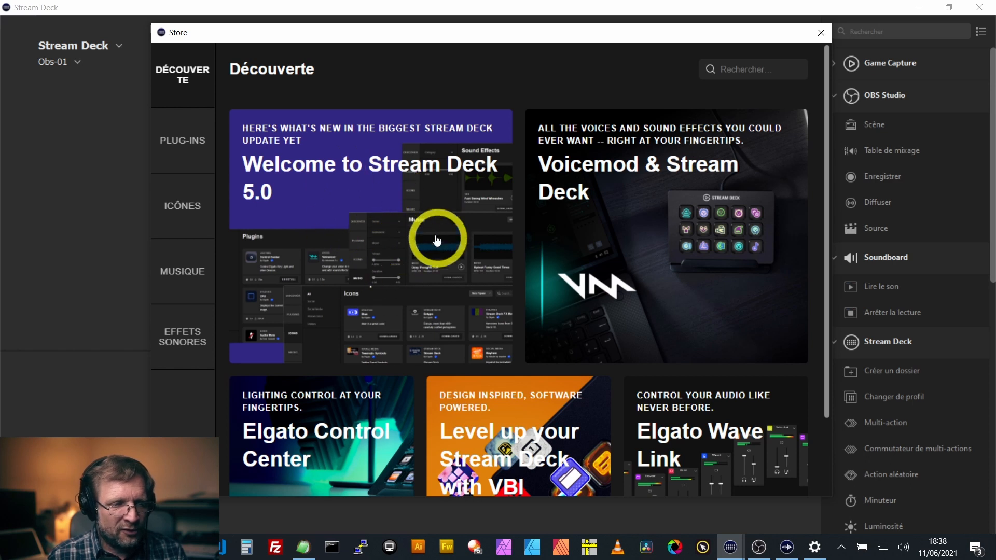
Read through the "Welcome to Stream Deck 5.0" article in the store's Découverte section and close it.
click(391, 238)
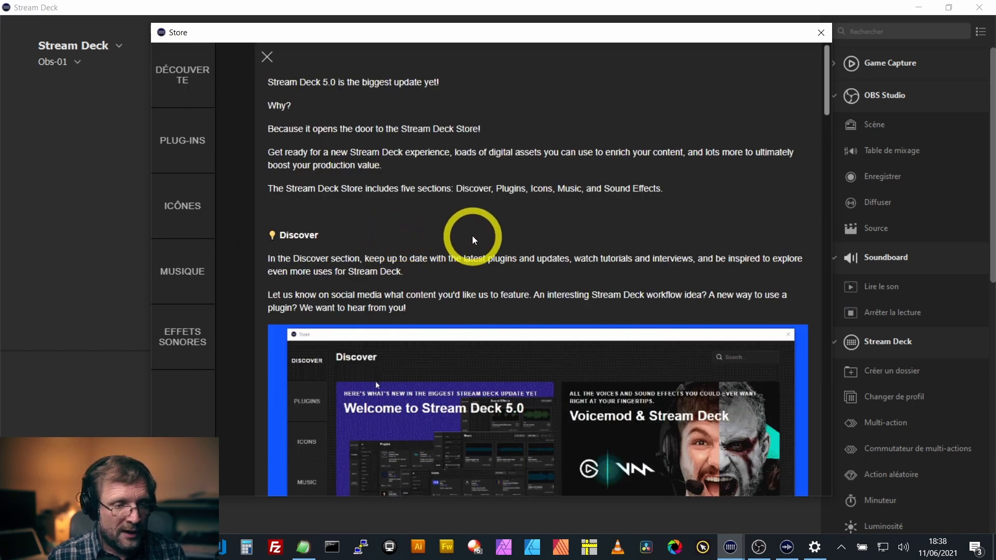
scroll(520, 238, down, 2)
scroll(521, 238, down, 5)
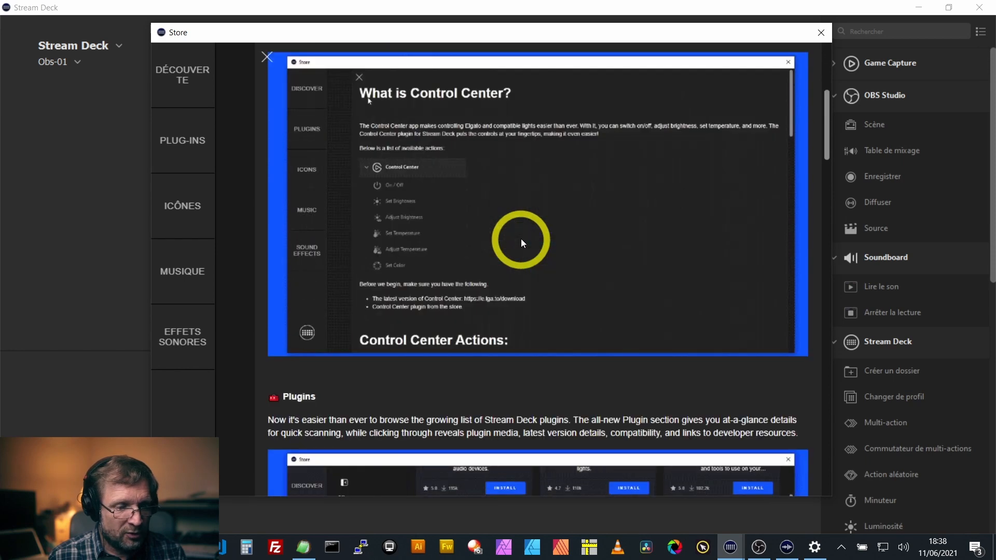
scroll(521, 240, down, 4)
scroll(521, 241, down, 10)
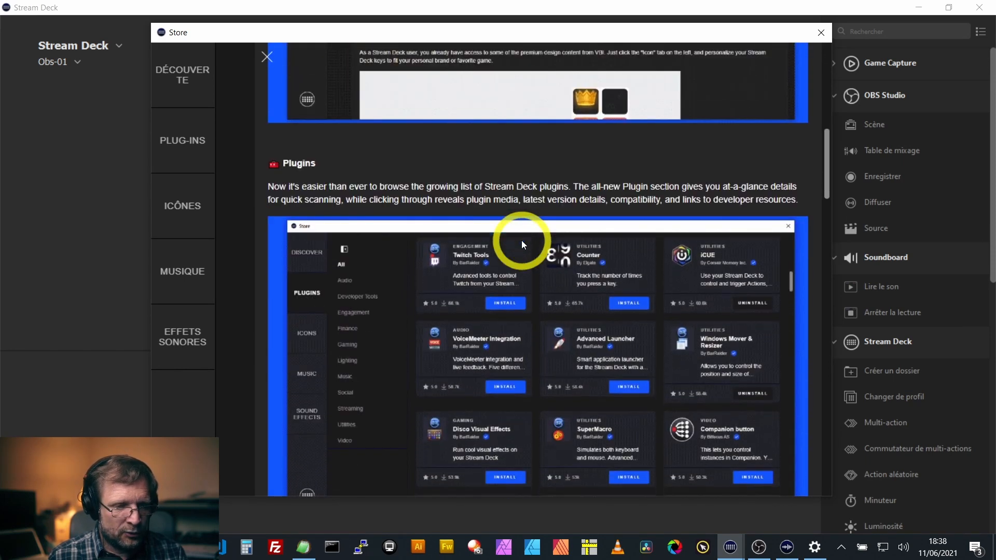
scroll(522, 244, up, 20)
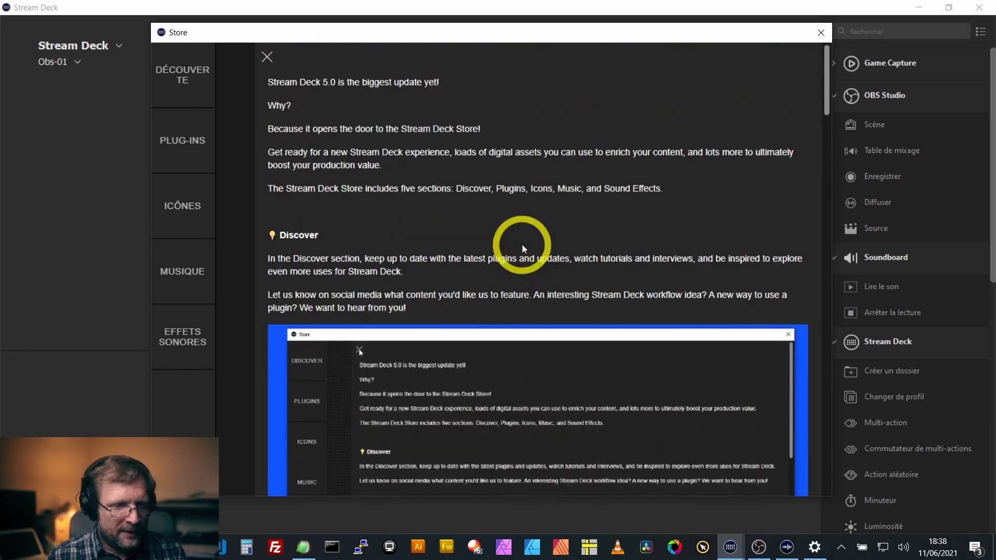
click(267, 57)
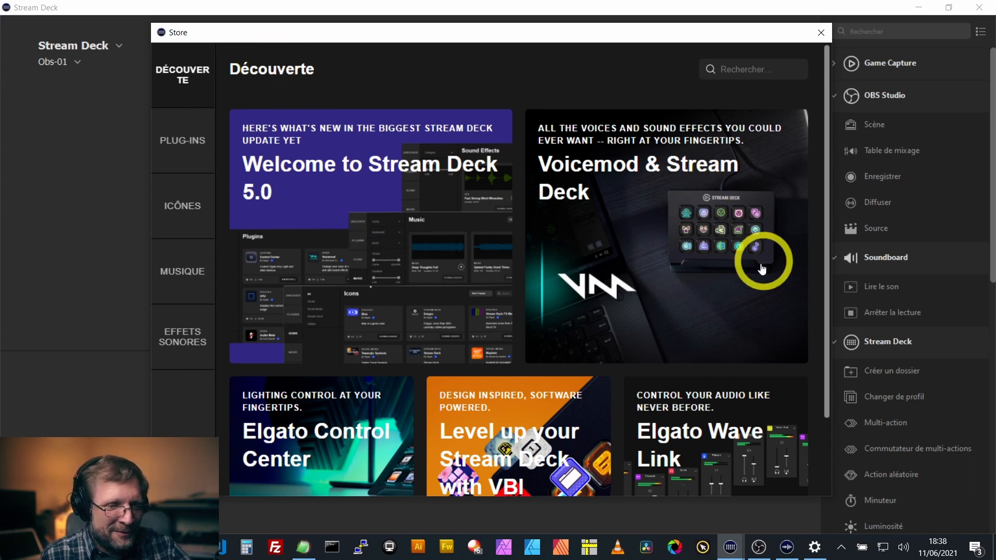
Look over the remaining featured articles in the Découverte section and the full list of installed action categories.
scroll(690, 280, down, 2)
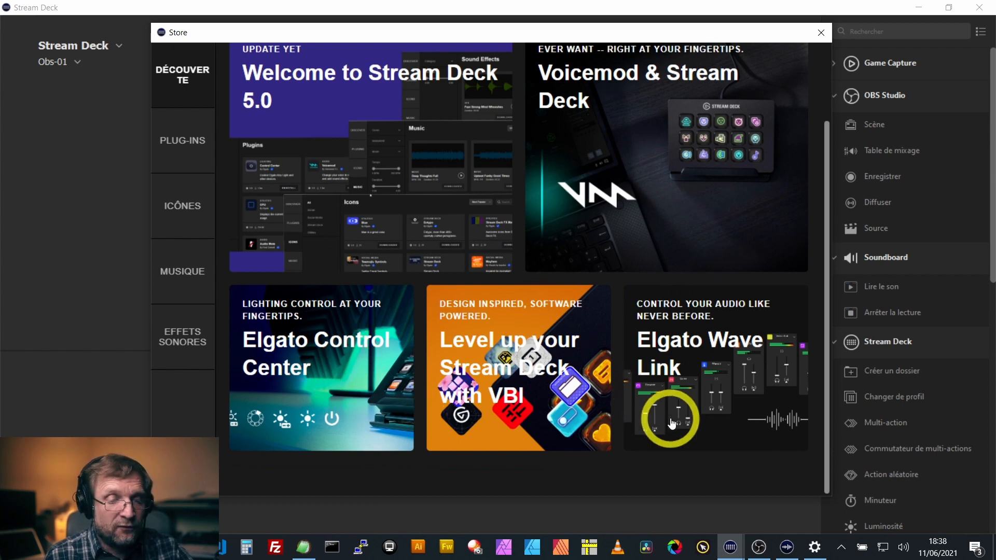
scroll(646, 430, up, 2)
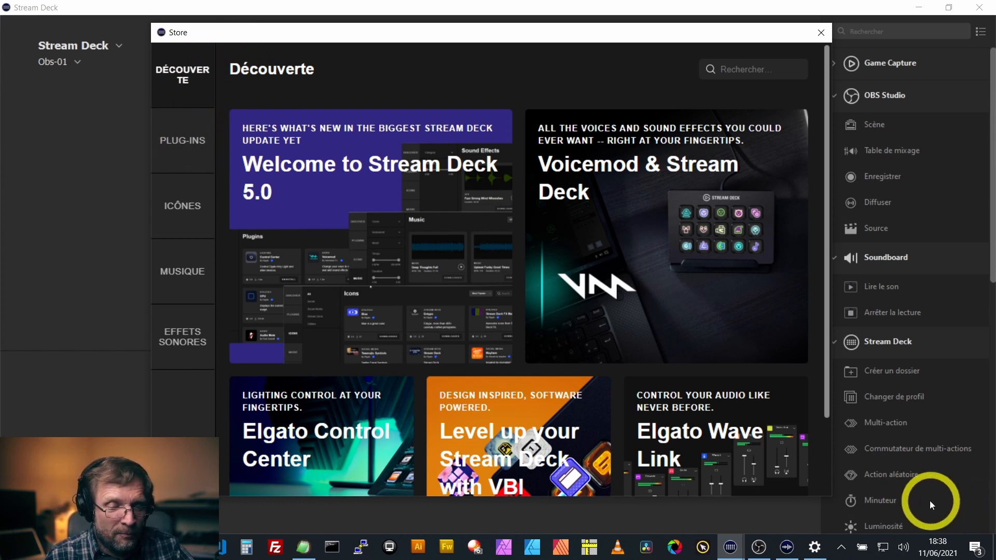
scroll(929, 500, down, 8)
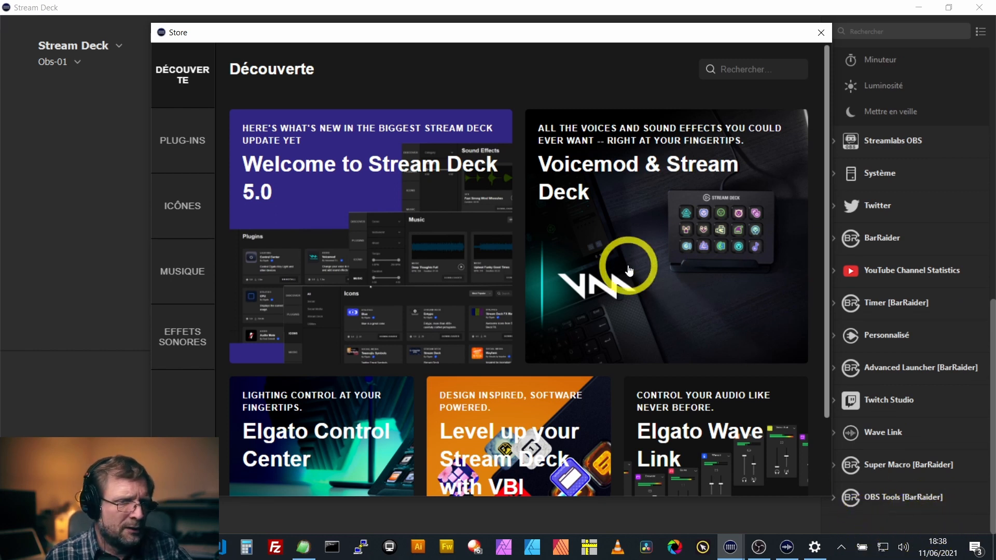
Browse the store's plug-ins in the Audio category.
click(184, 150)
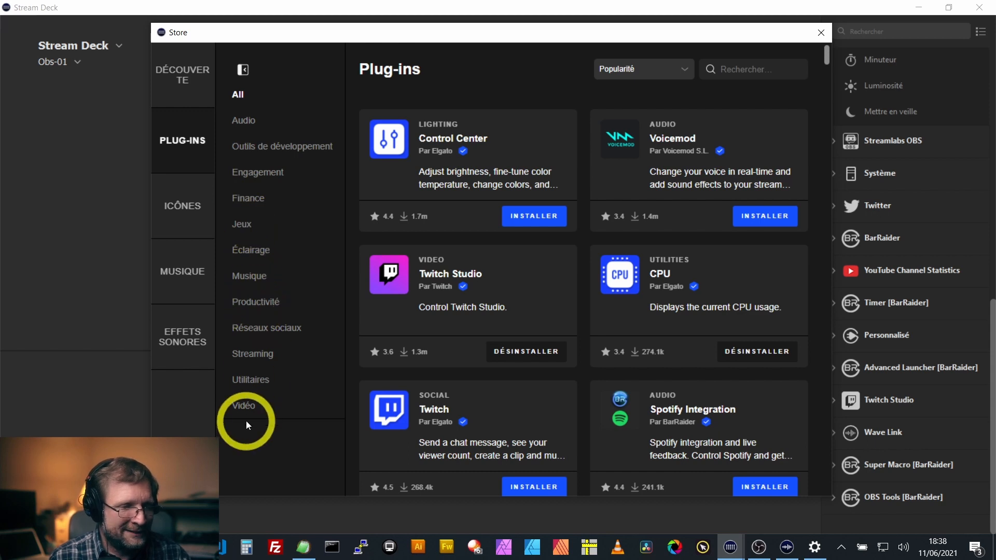
click(244, 120)
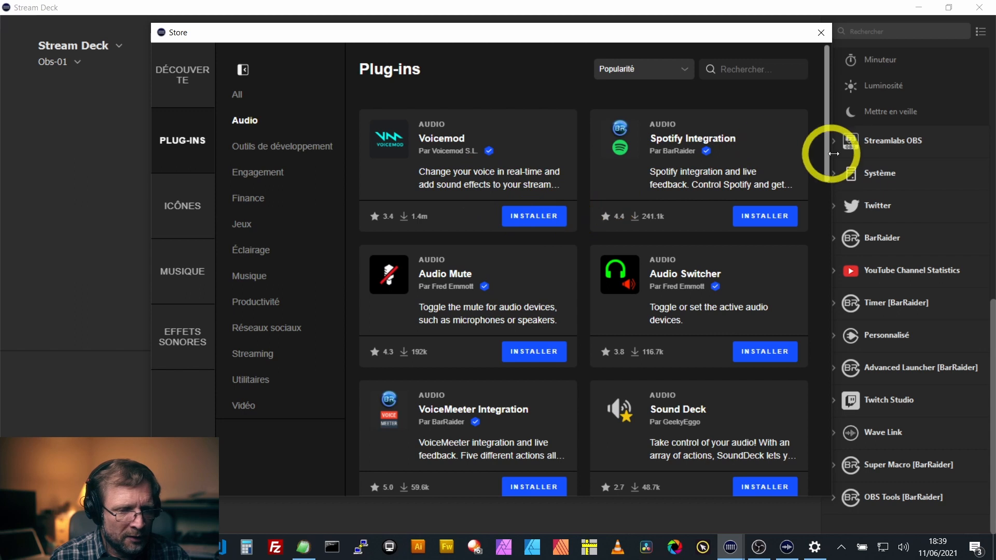
drag(826, 101, 826, 334)
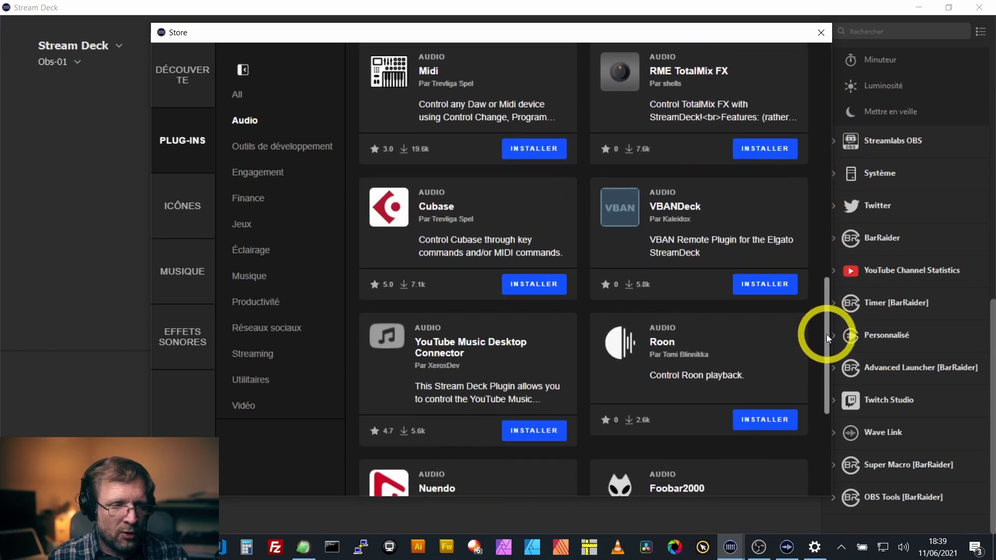
Show the plug-ins of the Outils de développement category and sort them by Derniers ajouts.
click(280, 151)
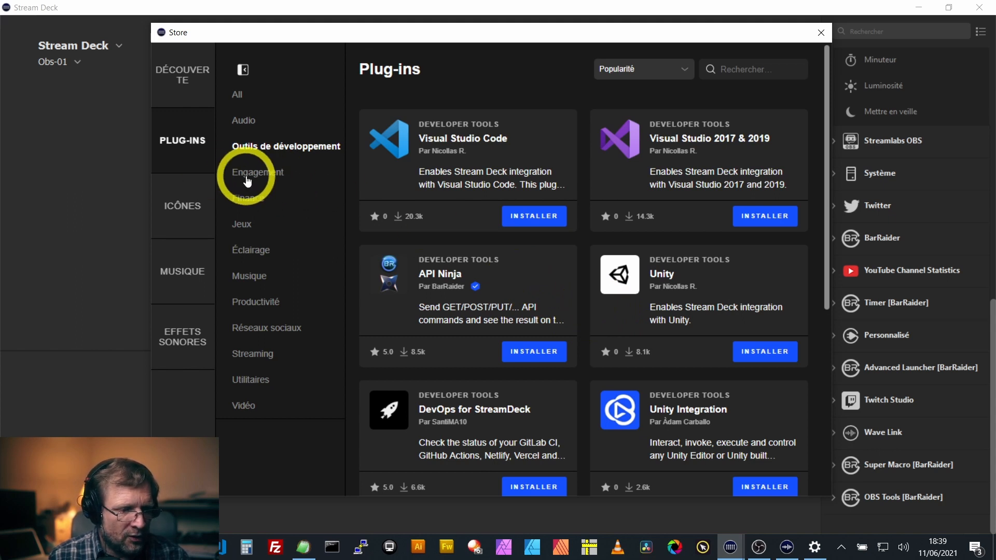
click(683, 69)
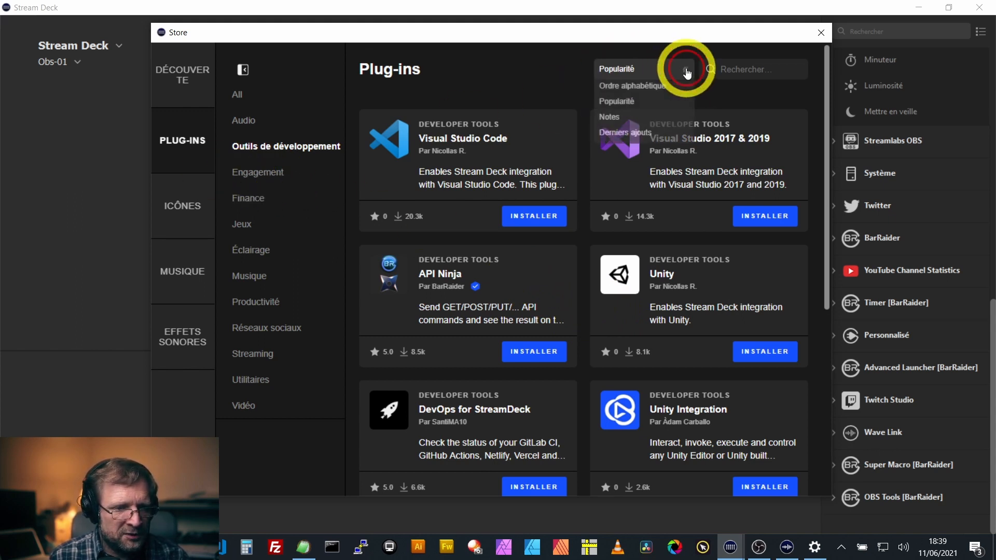
click(627, 133)
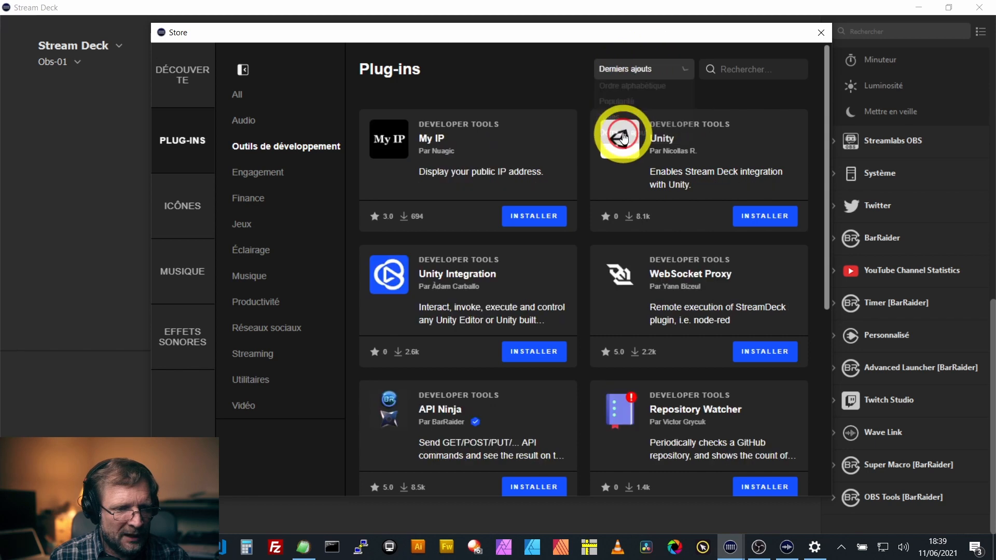
Search all plug-in categories for "audio" and look through the matching plug-ins.
click(237, 96)
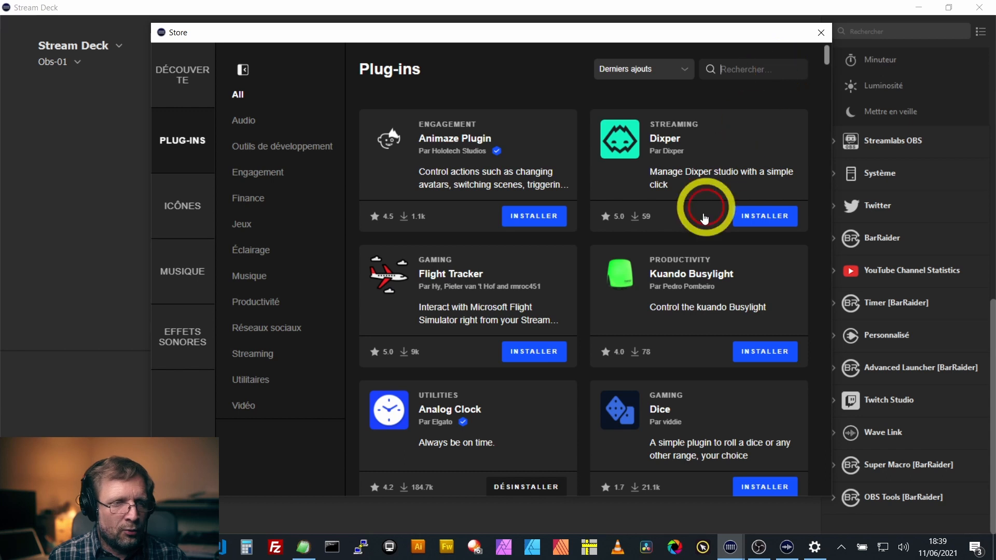
text(a)
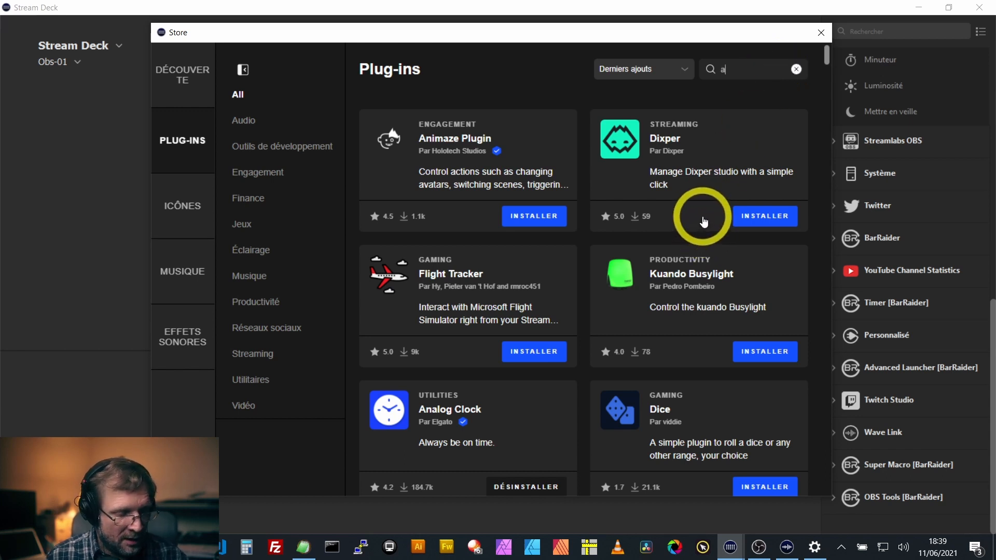
text(udio)
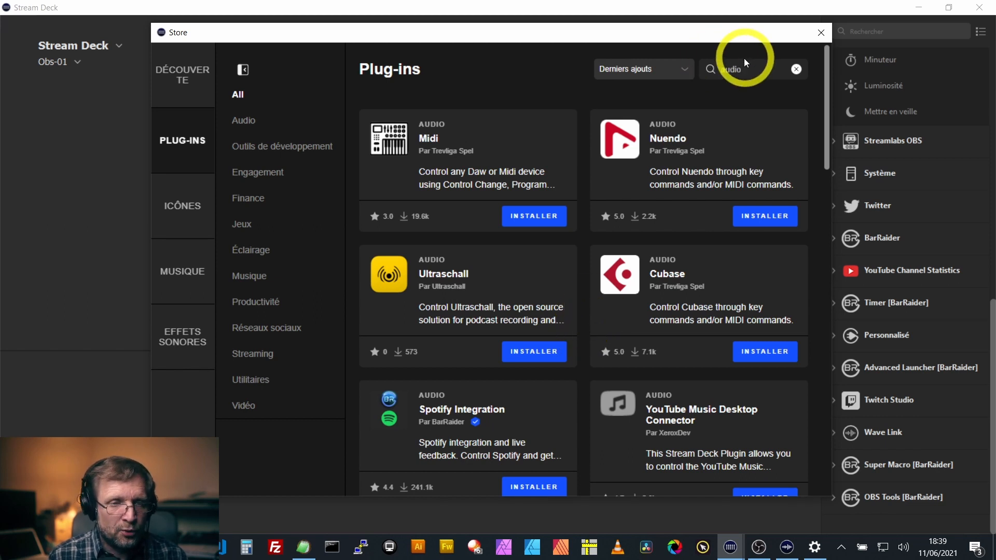
scroll(576, 301, down, 3)
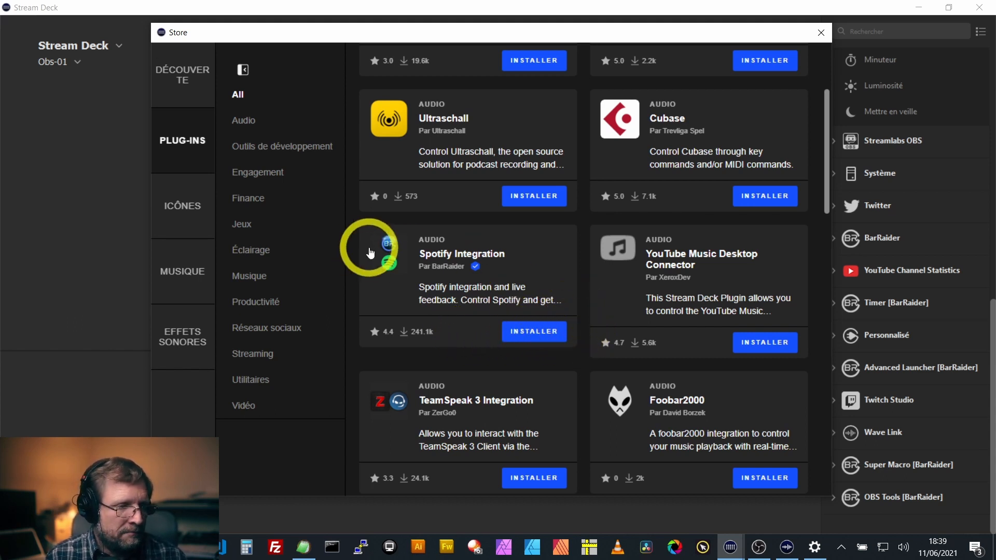
View the Legion icon pack's description and enlarged preview images in the Icônes section, and return to the pack list.
click(180, 222)
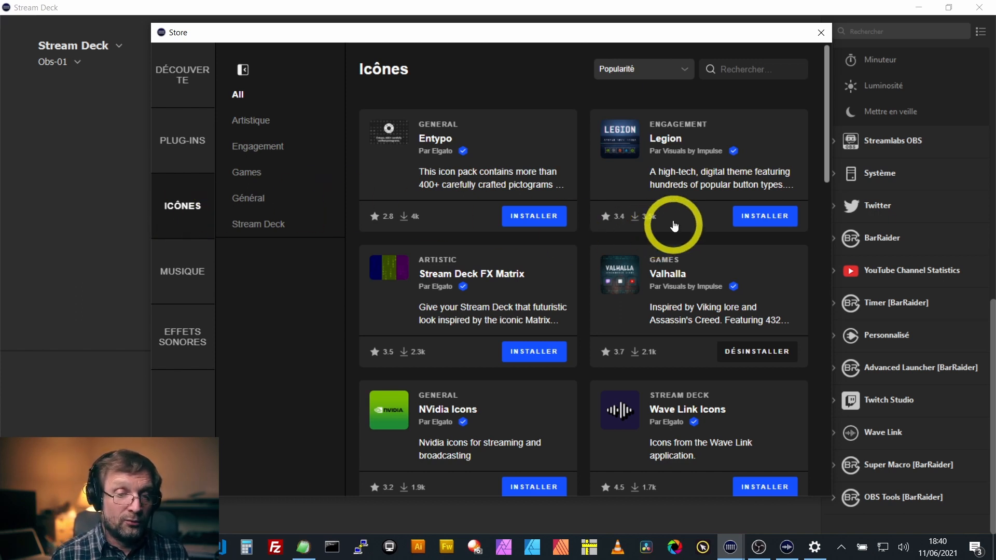
click(694, 182)
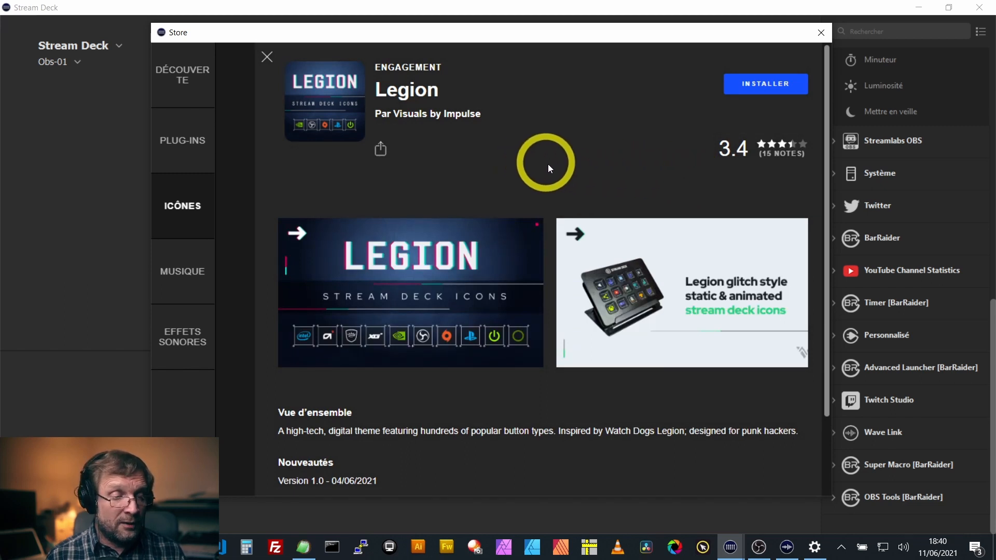
scroll(547, 164, down, 3)
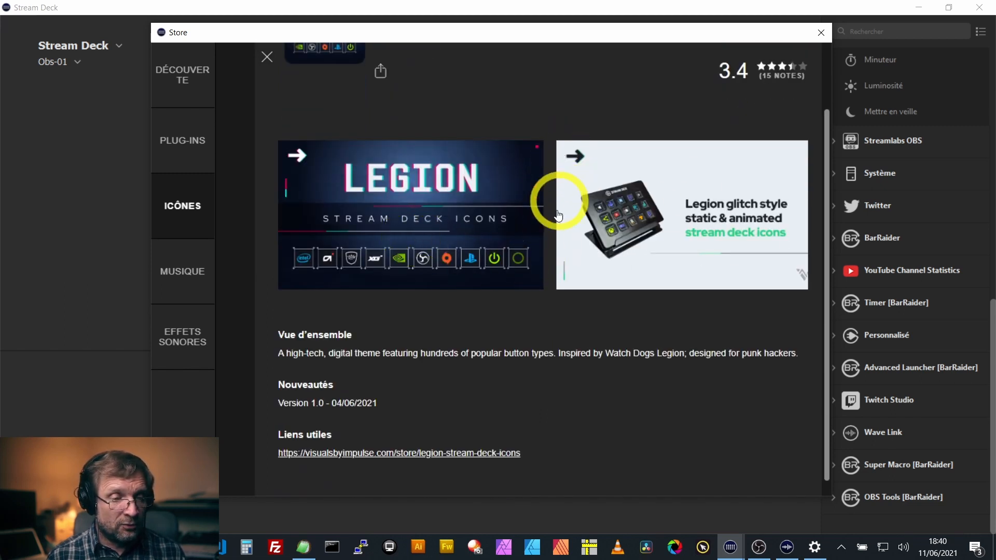
click(476, 237)
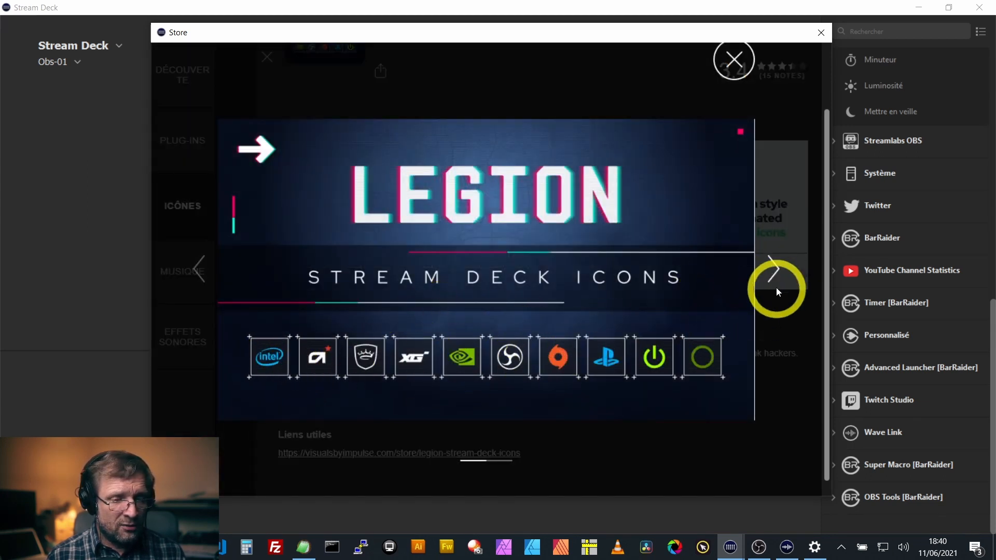
click(771, 268)
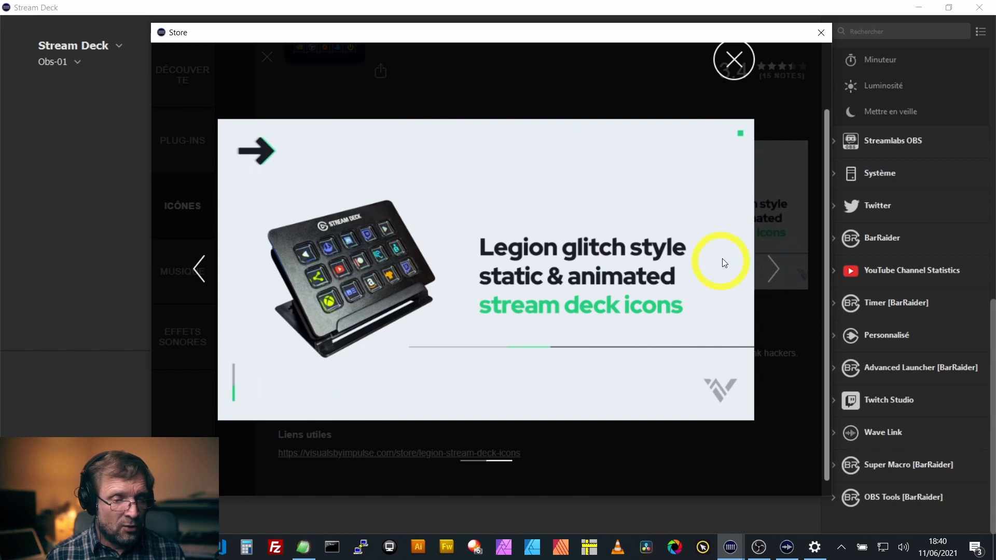
click(729, 65)
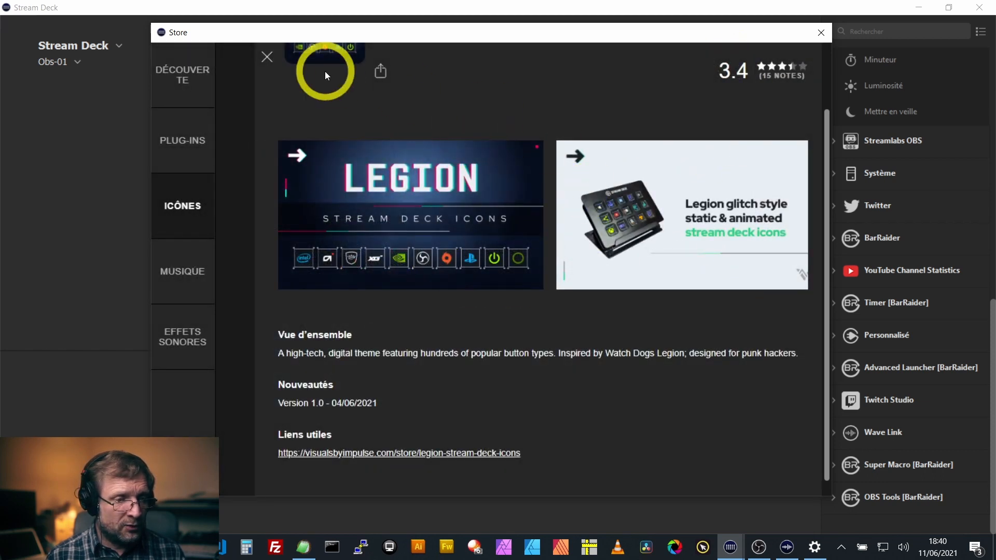
click(267, 57)
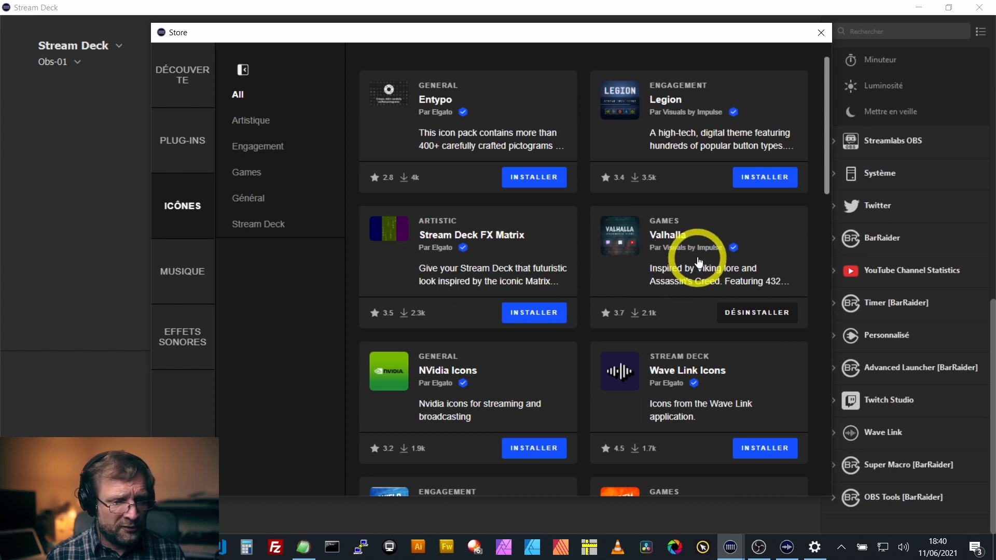
Check the Valhalla icon pack's details page and browse the other available icon packs.
click(691, 262)
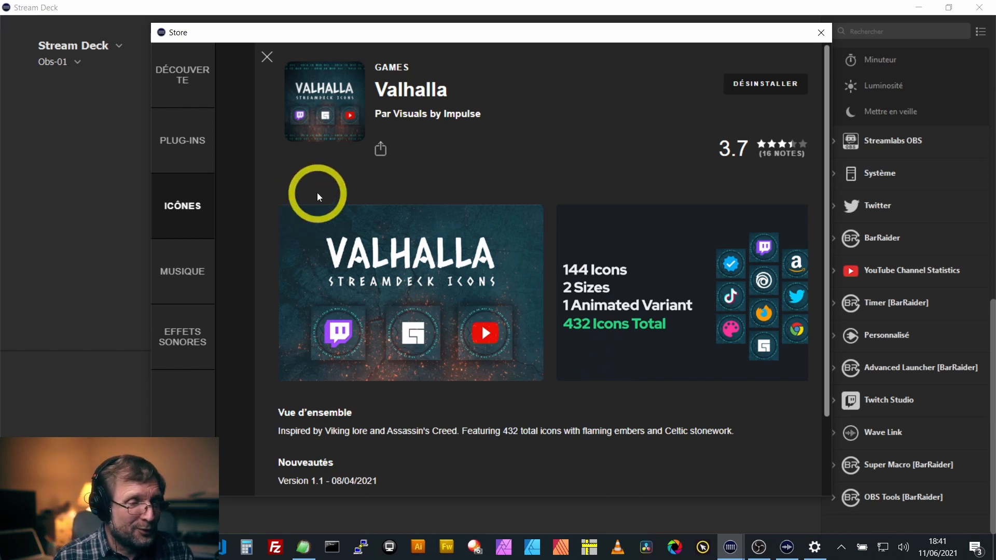
click(268, 58)
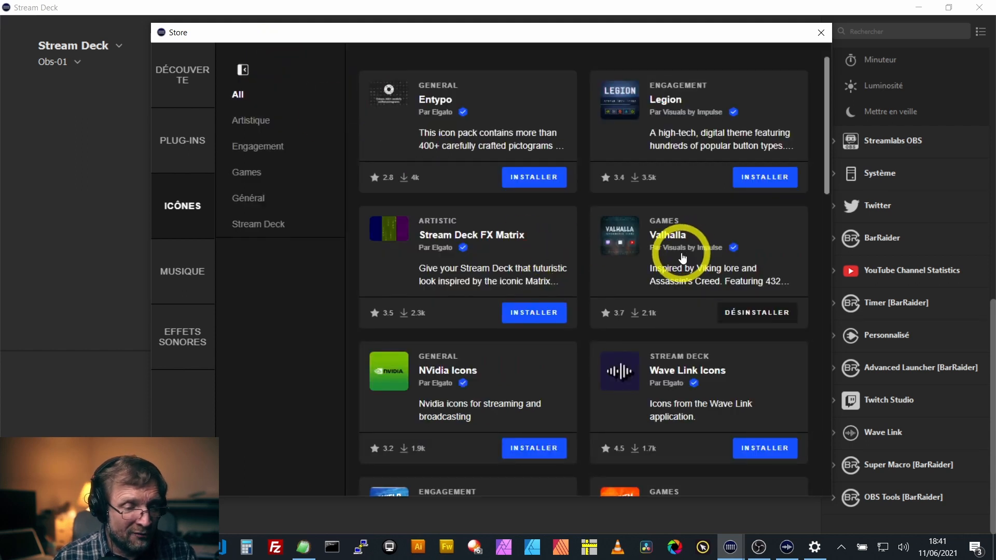
scroll(669, 306, down, 1)
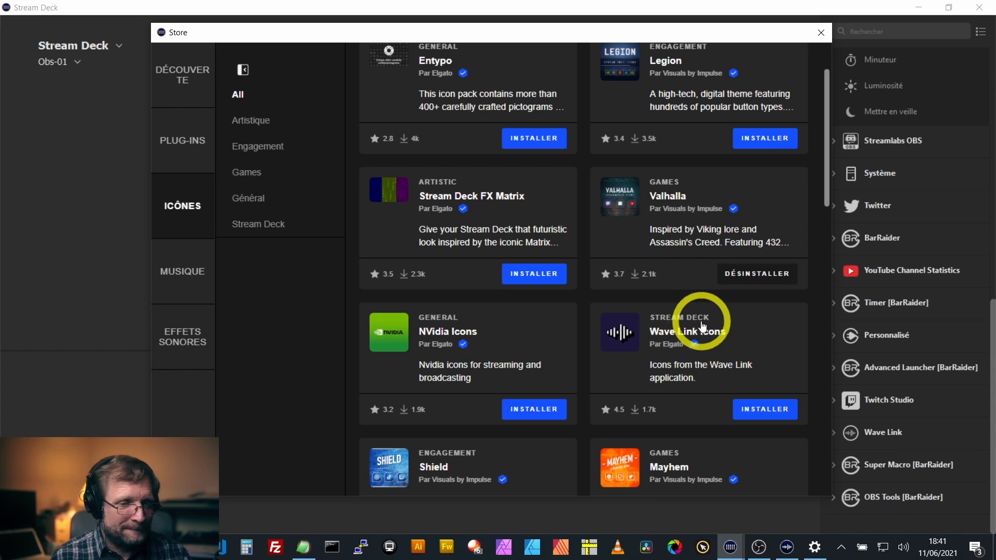
scroll(702, 325, down, 5)
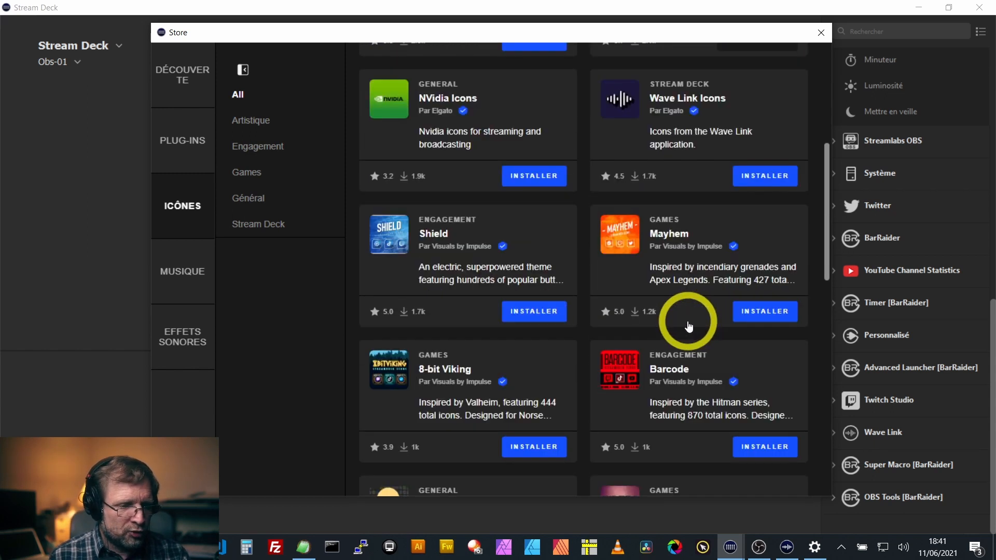
scroll(678, 332, down, 8)
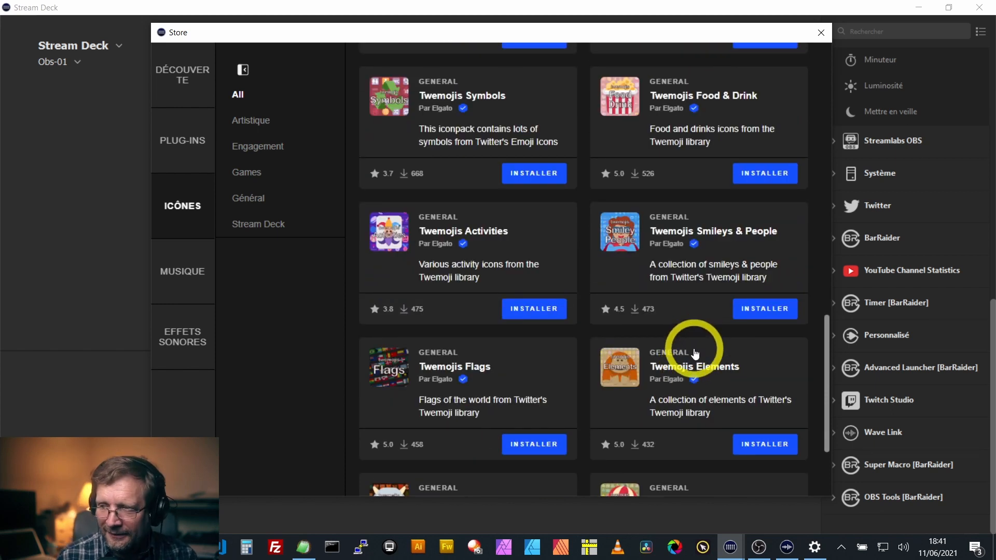
scroll(705, 329, up, 10)
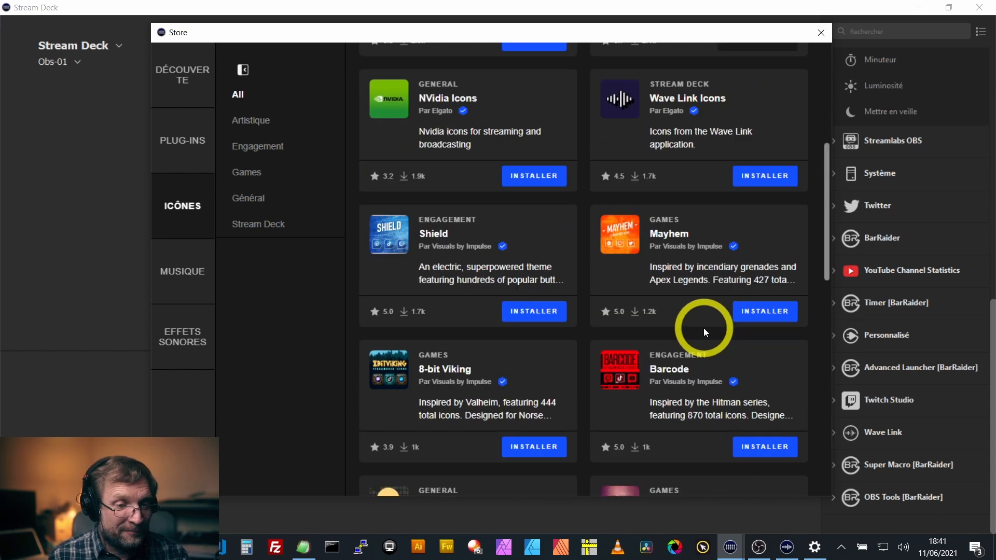
Open the store's Musique section and expand the Genre and Instrument filters to examine their options.
click(180, 279)
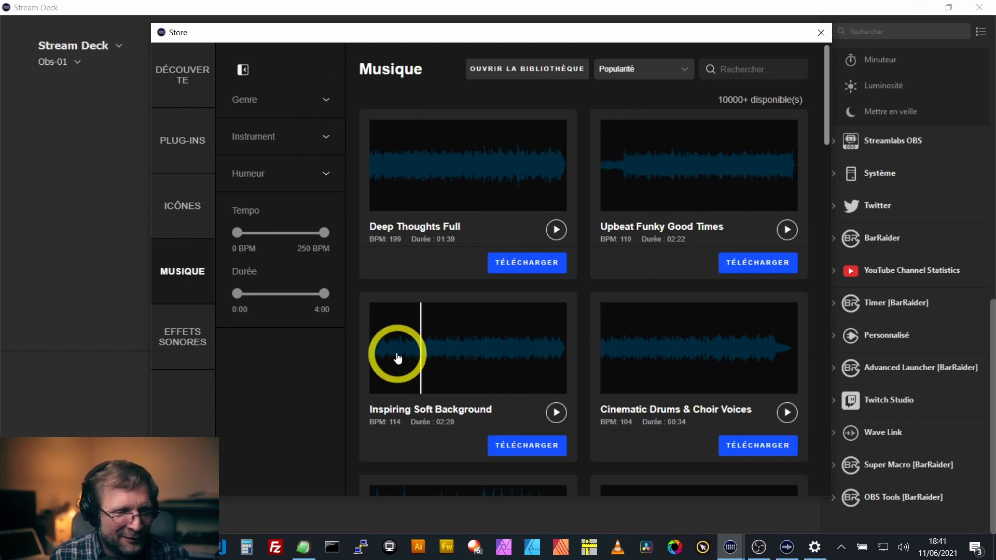
click(330, 101)
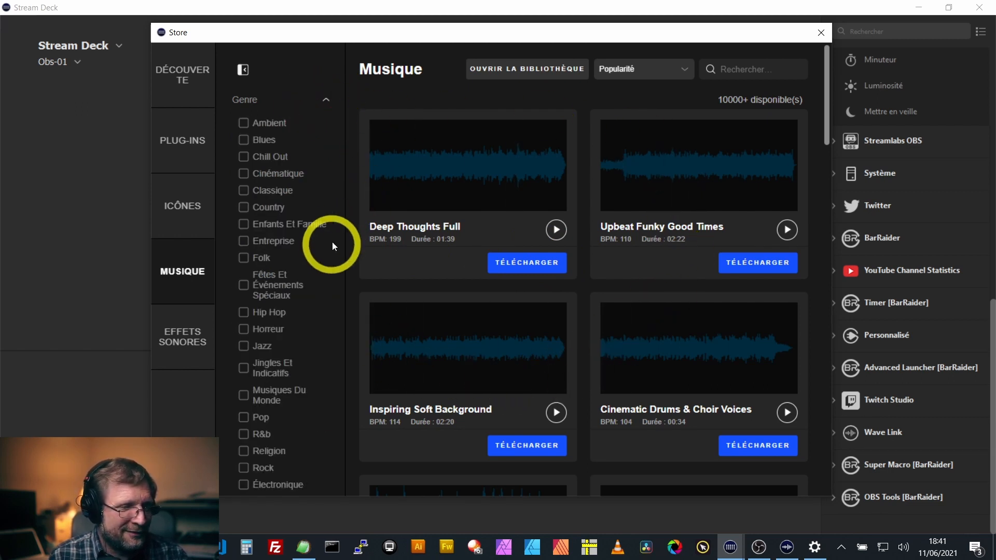
scroll(254, 306, down, 4)
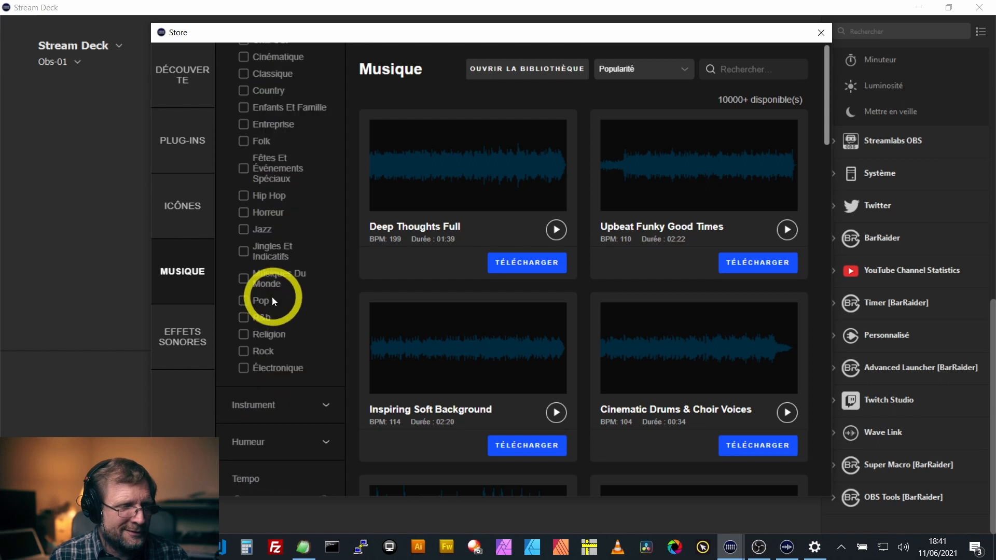
click(321, 311)
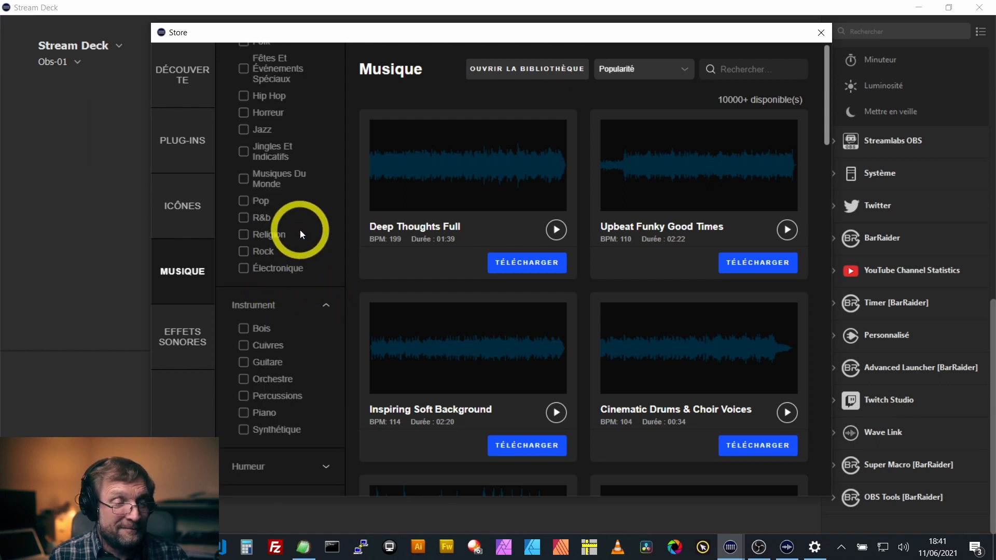
Expand the Humeur filter and examine its moods, the Tempo and Durée ranges, and the available sort options.
scroll(300, 229, down, 2)
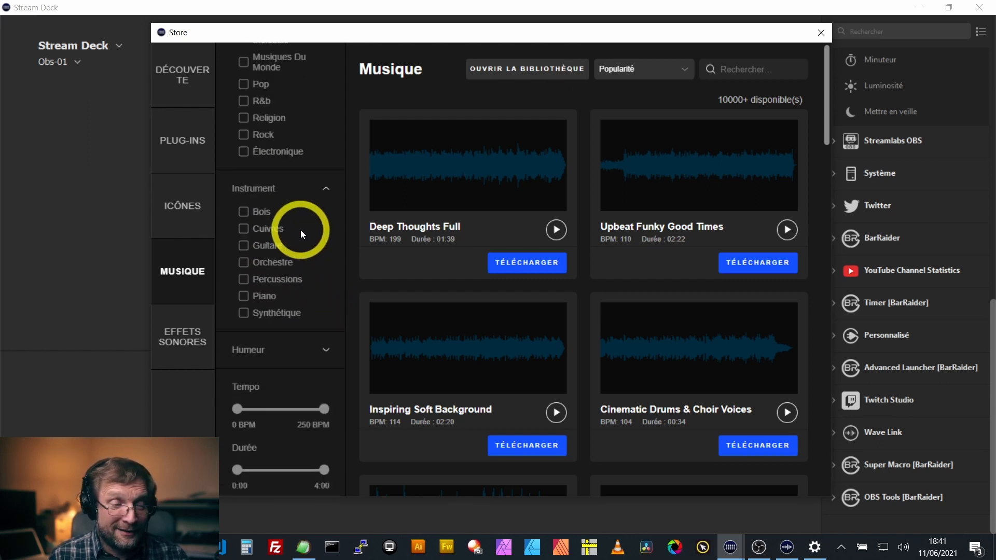
click(323, 350)
scroll(315, 242, down, 3)
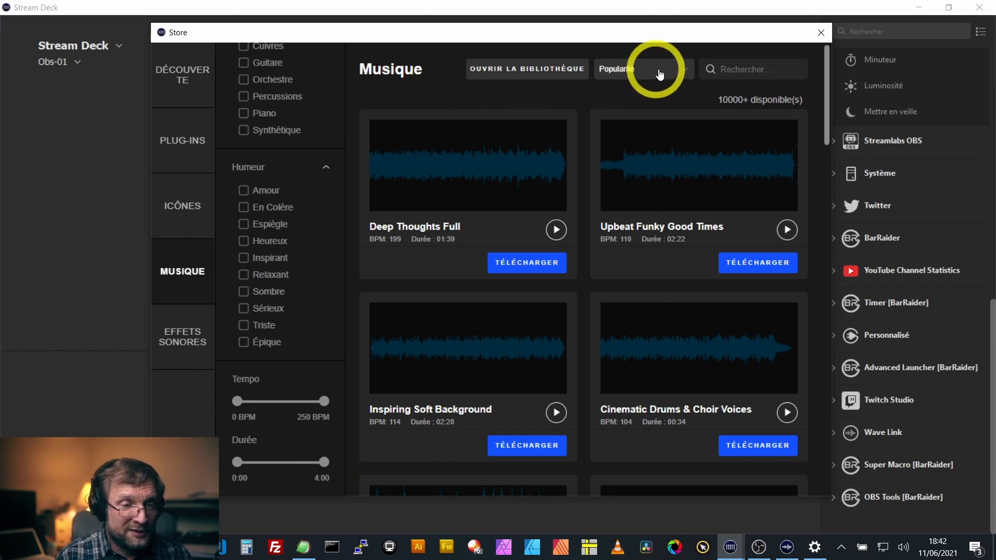
click(685, 70)
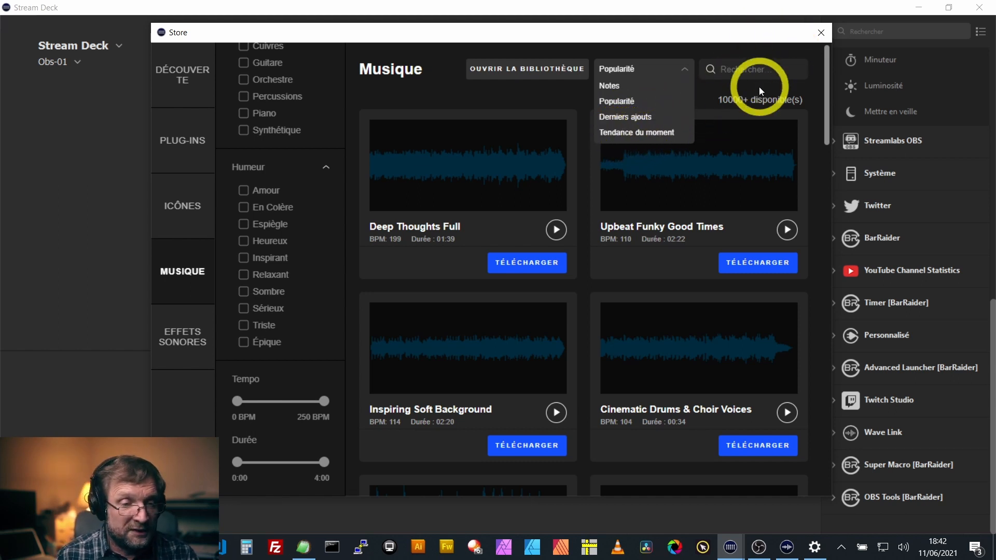
click(759, 66)
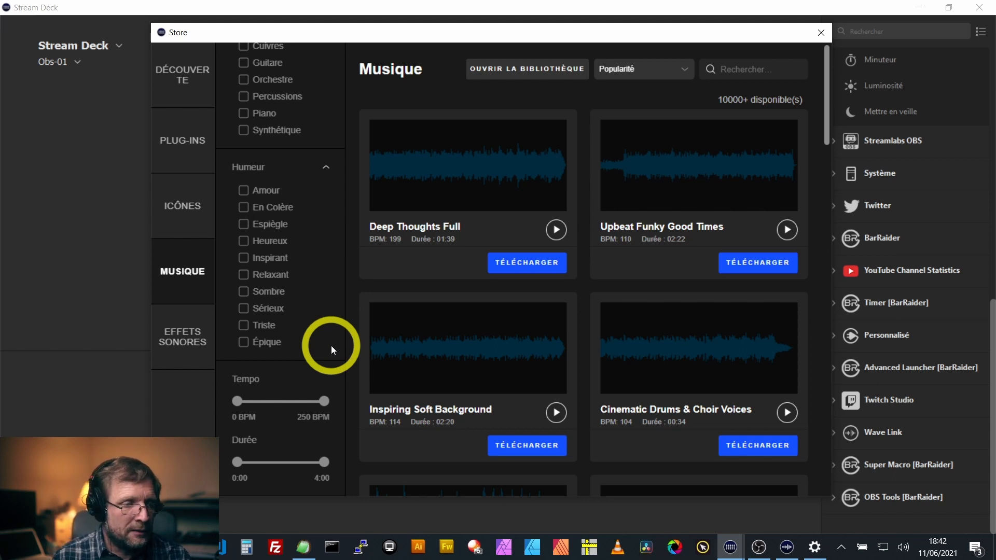
Preview the unfiltered tracks "Deep Thoughts Full" and "Upbeat Funky Good Times" from partway through their waveforms.
scroll(331, 346, up, 10)
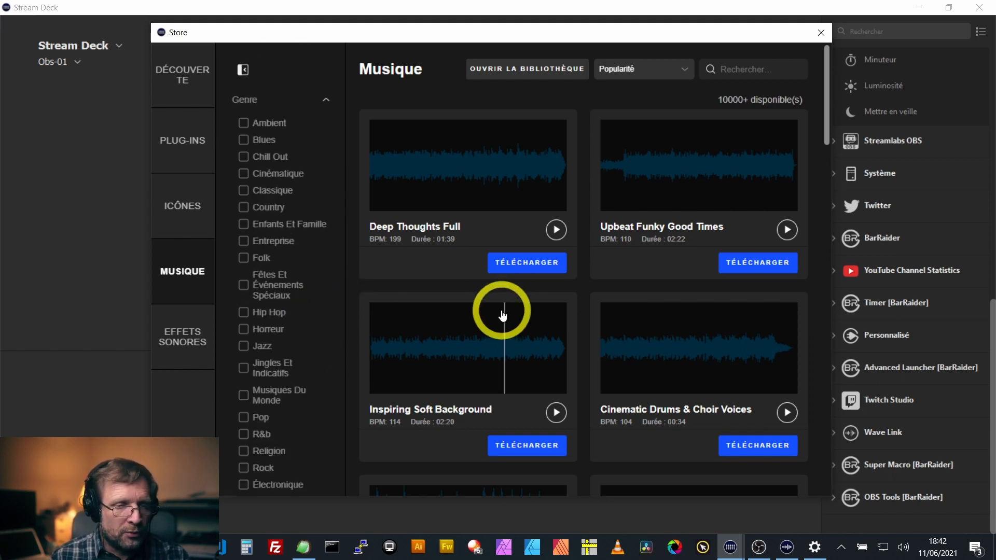
click(422, 196)
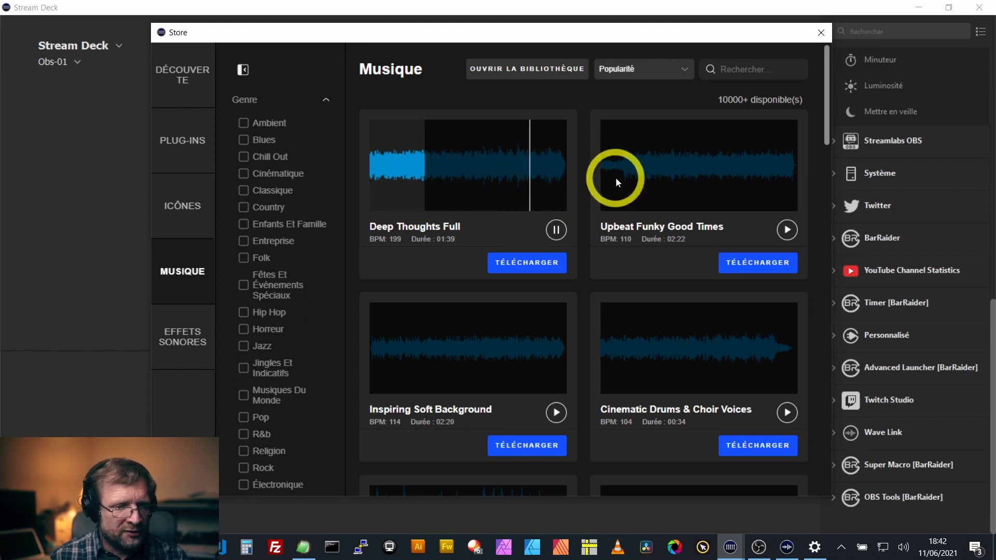
click(696, 196)
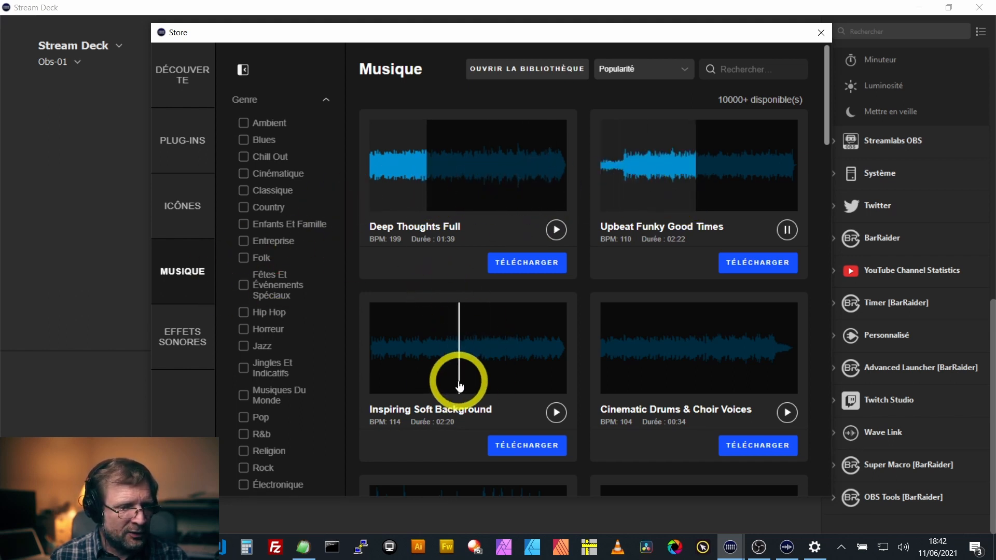
Filter the music by the Chill Out genre and preview "Joyful Ride", "New Beginning" and "Strip Tease".
click(244, 158)
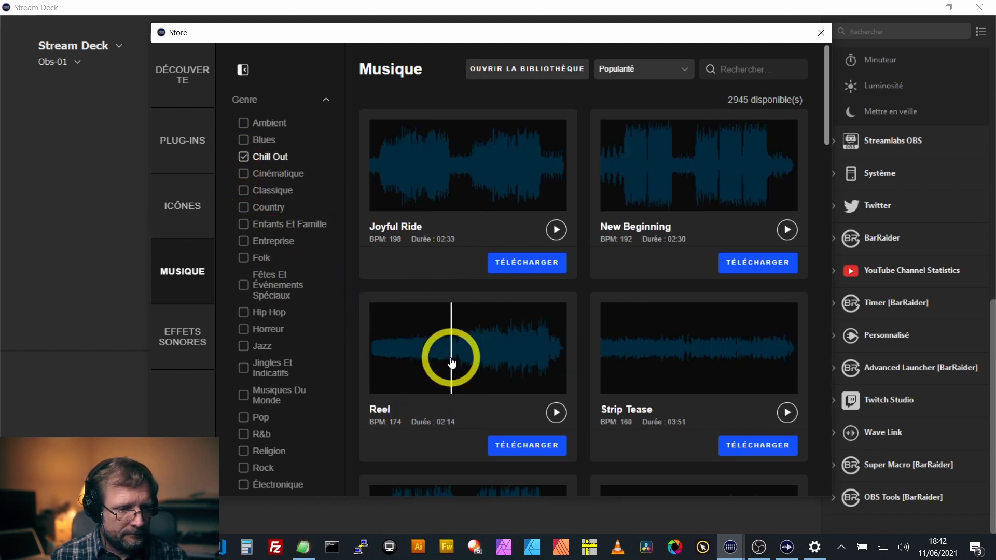
click(424, 182)
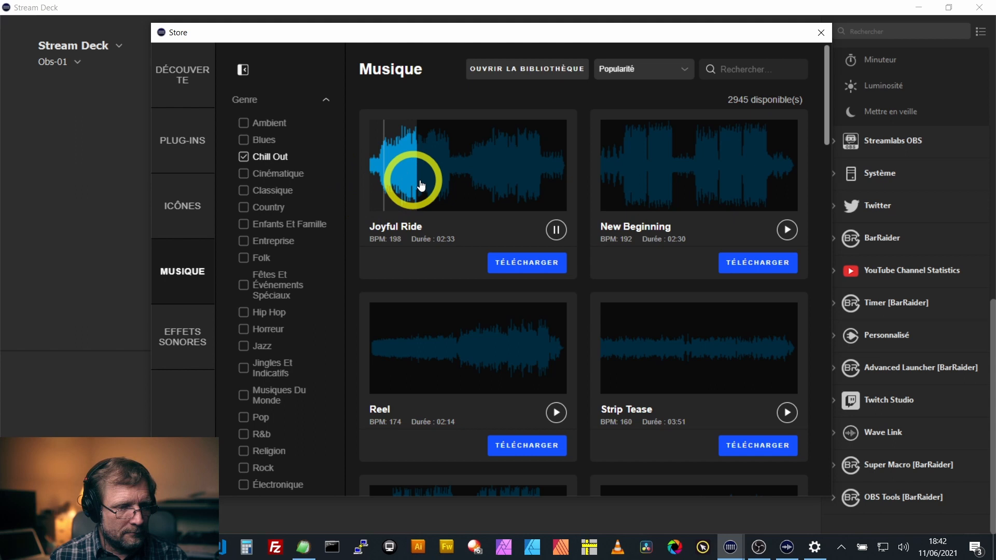
click(648, 175)
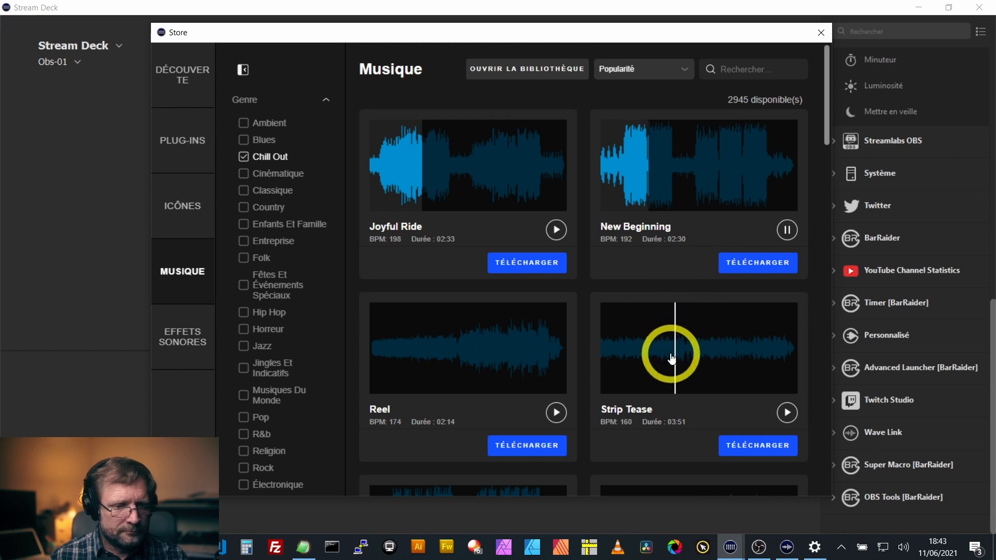
click(641, 363)
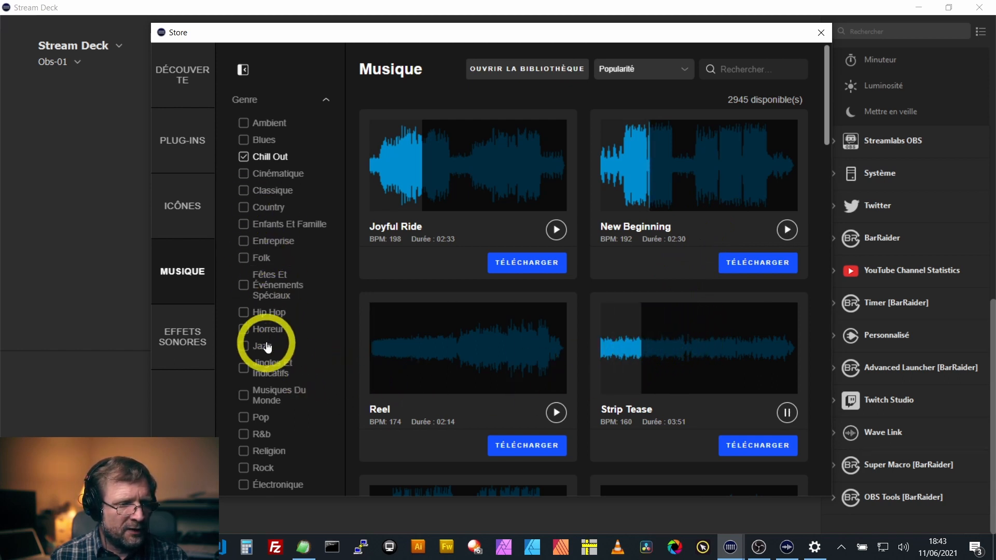
Add Jazz to the genre filter and preview "Happy Groovy Power Pop" from partway through.
scroll(266, 343, down, 1)
scroll(270, 342, down, 2)
scroll(271, 342, up, 1)
click(243, 268)
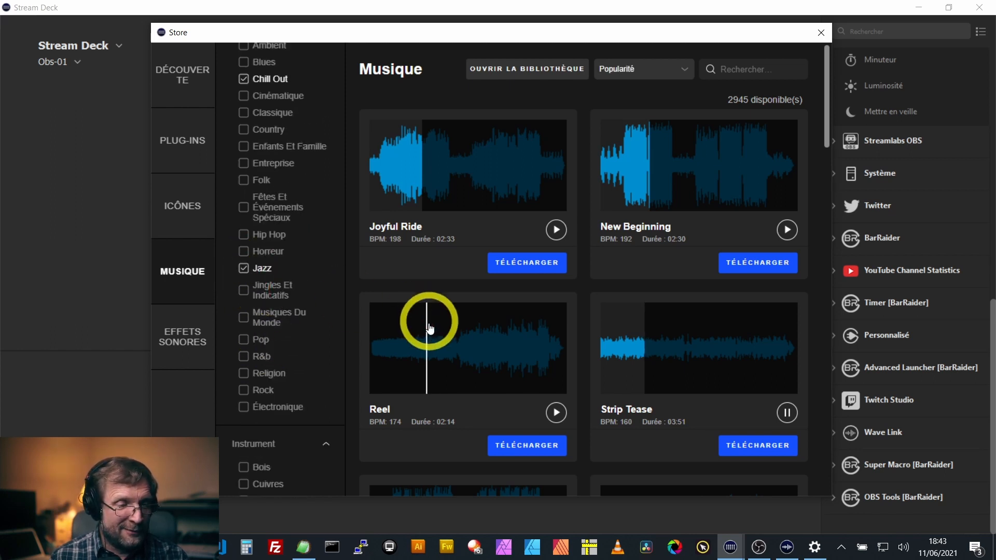
click(426, 165)
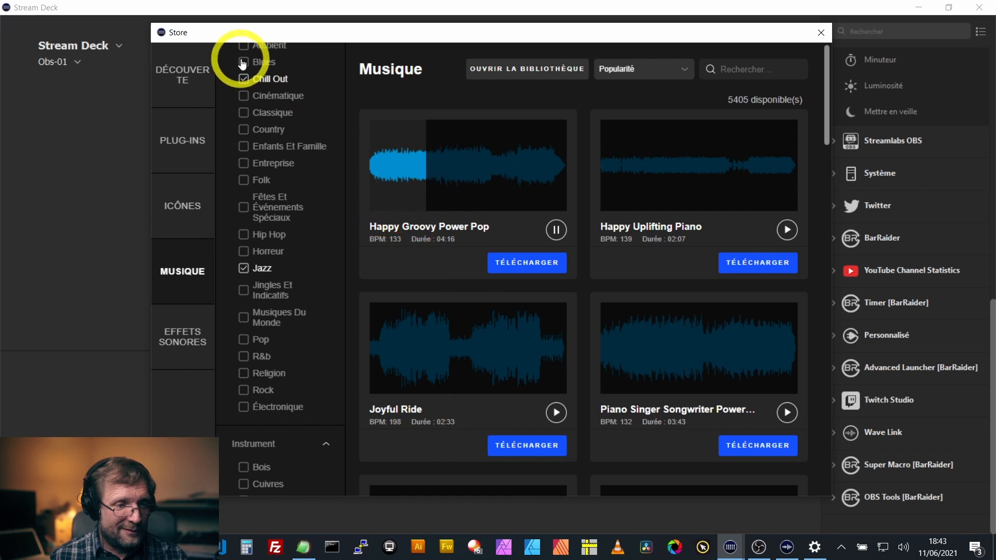
Remove Chill Out and Jazz from the genre filter and show only R&b tracks.
click(245, 81)
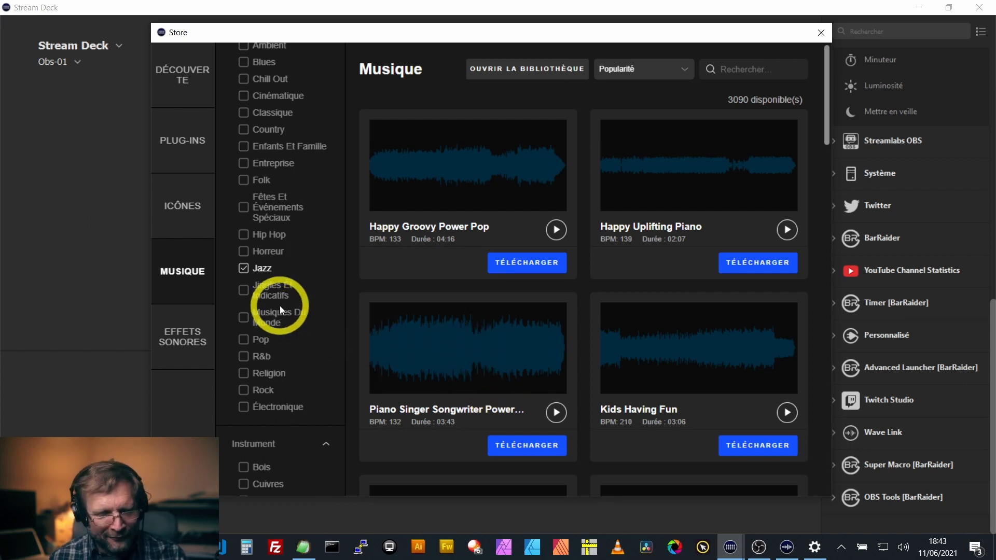
click(246, 271)
click(243, 356)
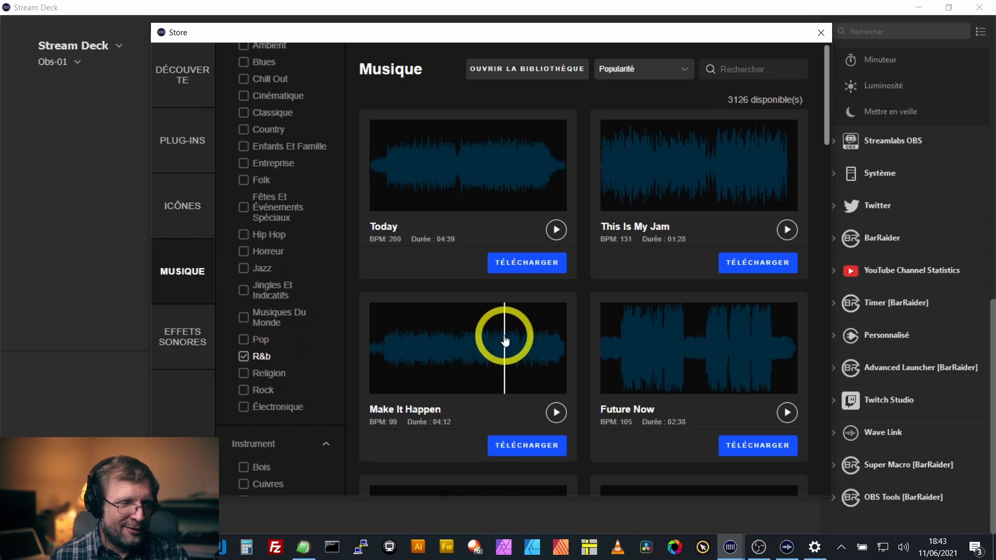
Browse the R&b track list, then preview "Today" from near the middle and pause it.
scroll(461, 306, down, 2)
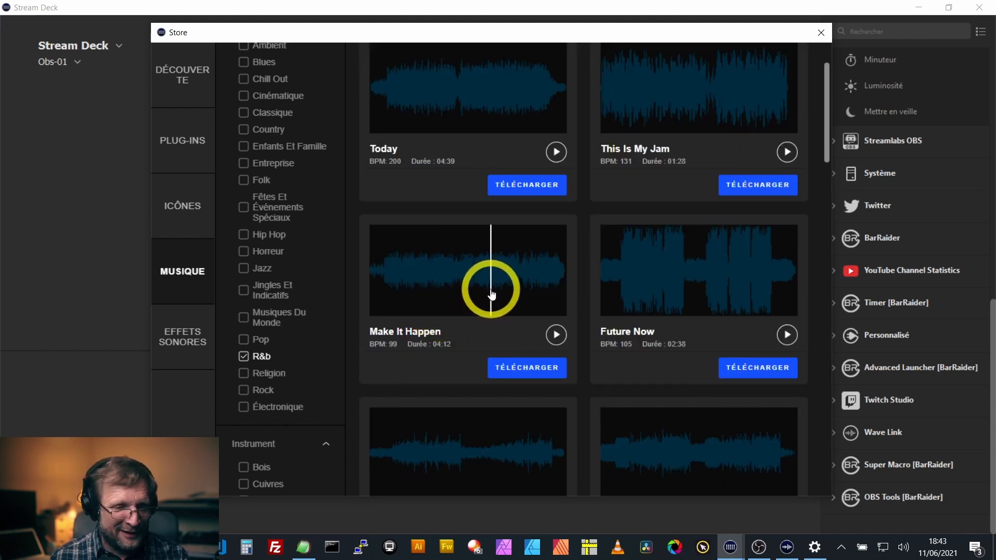
scroll(492, 295, down, 2)
scroll(492, 291, down, 7)
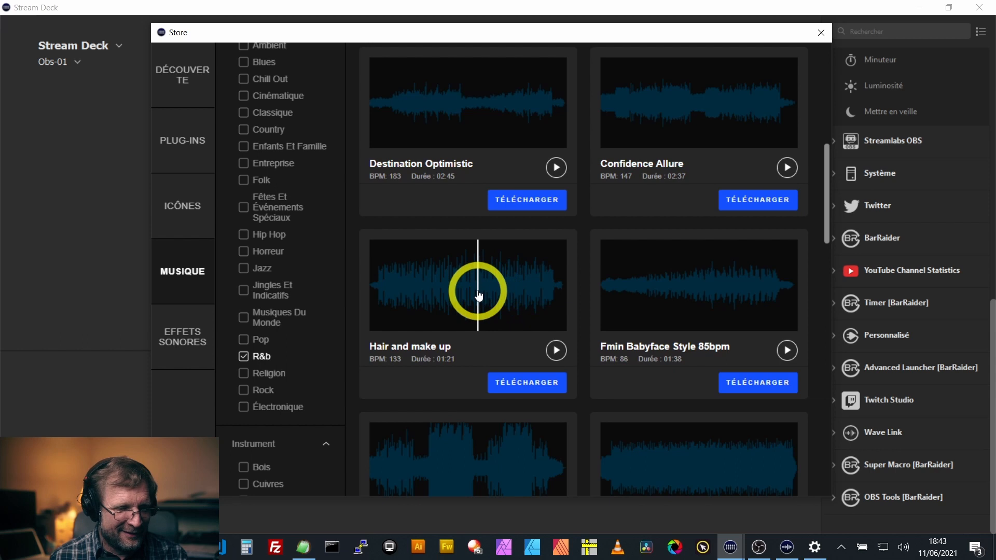
scroll(476, 290, up, 8)
scroll(472, 294, up, 3)
click(460, 176)
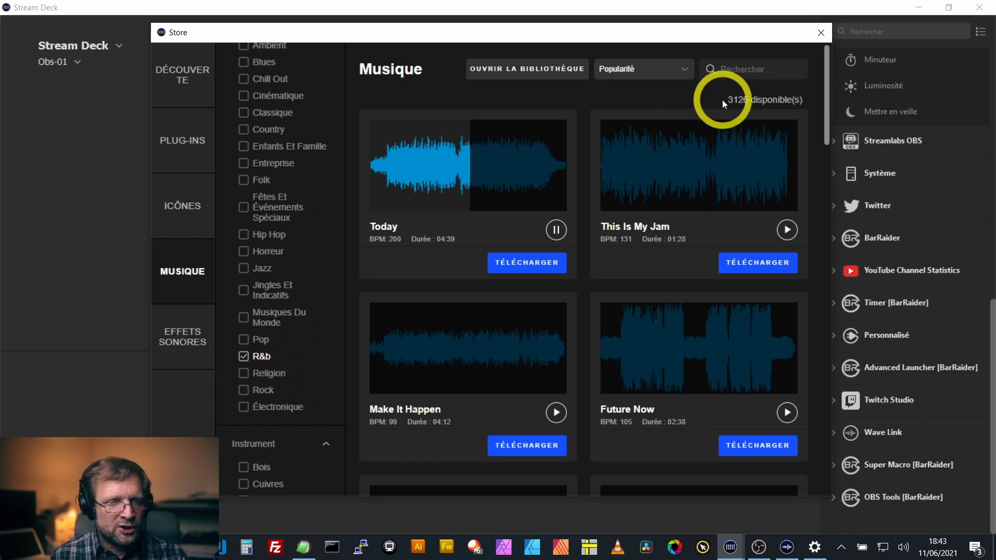
click(555, 229)
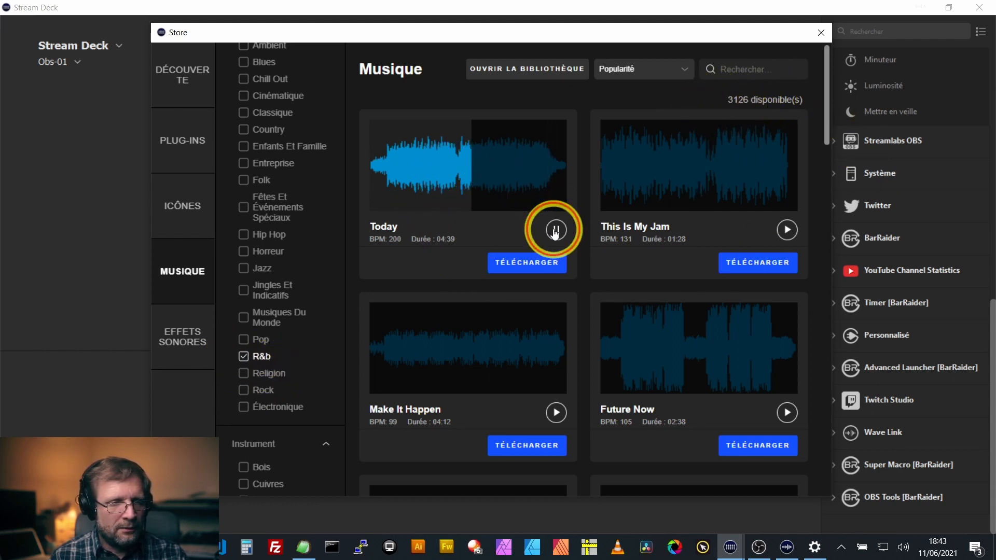
Remove the R&b filter, try the Électronique genre instead, and clear it again.
scroll(597, 346, down, 5)
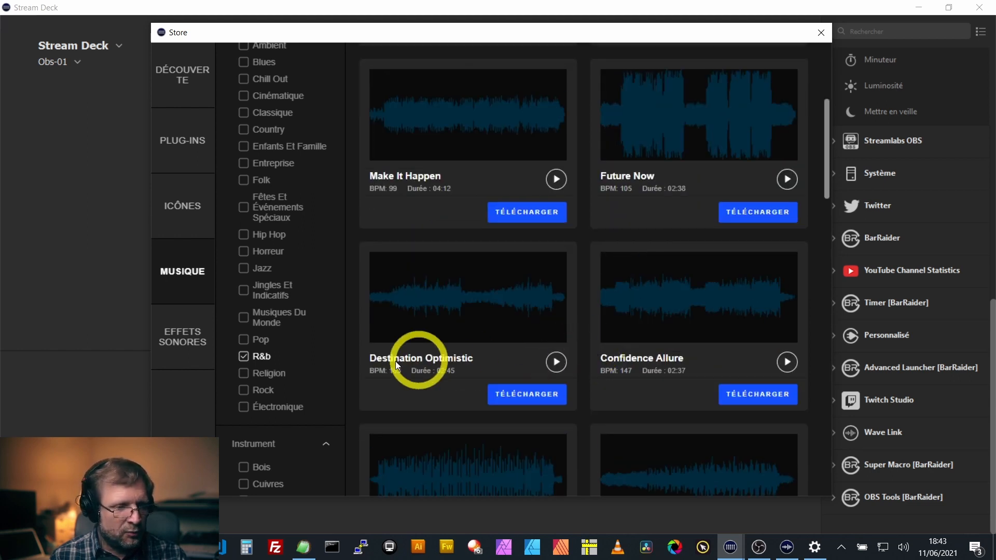
click(246, 358)
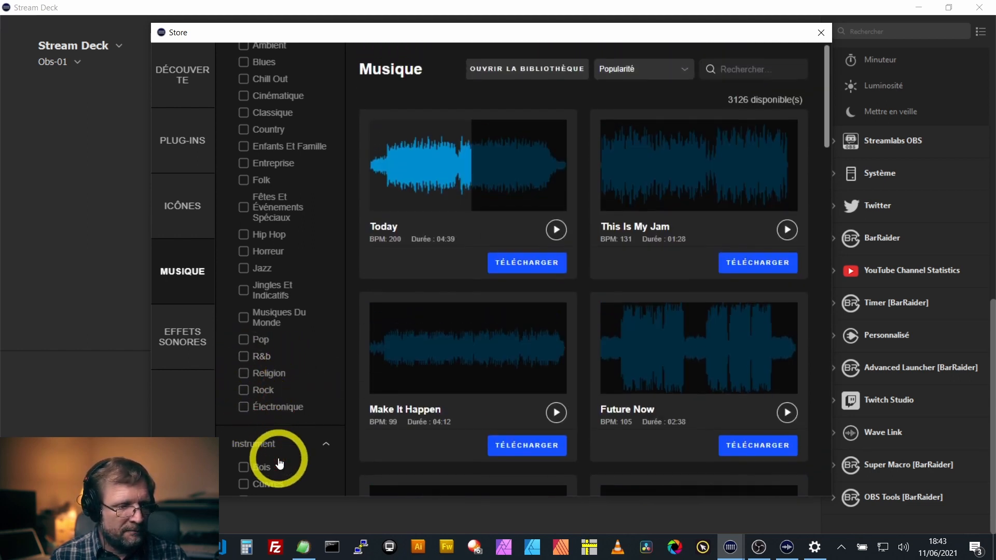
click(245, 408)
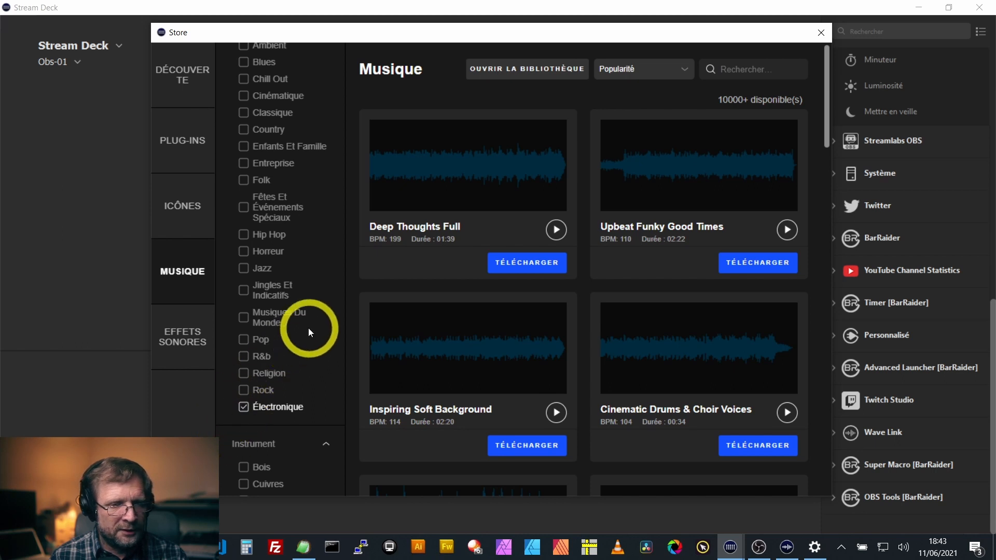
click(242, 408)
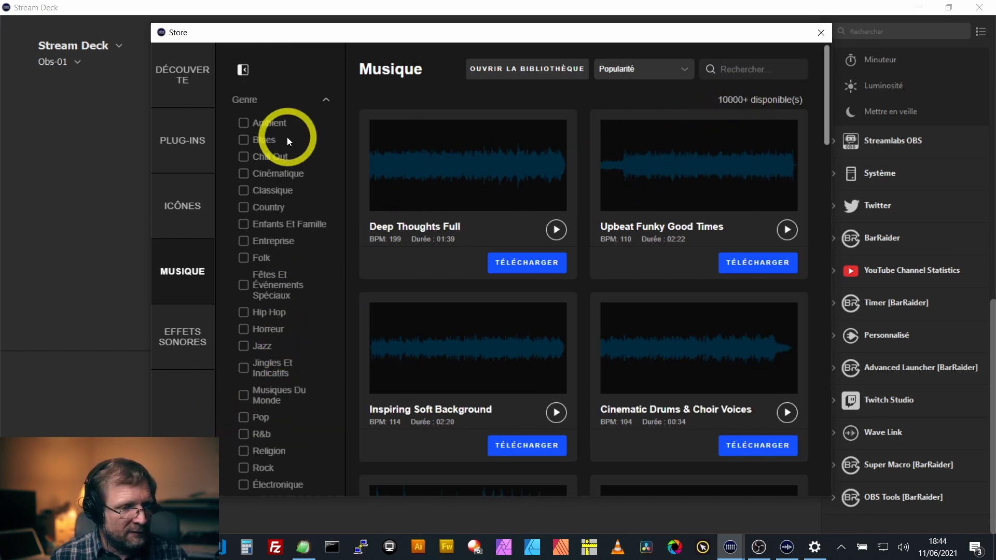
Filter the music by Blues, preview "Upbeat Funky Good Times" and "Happy Groovy Power Pop", and pause playback.
click(243, 139)
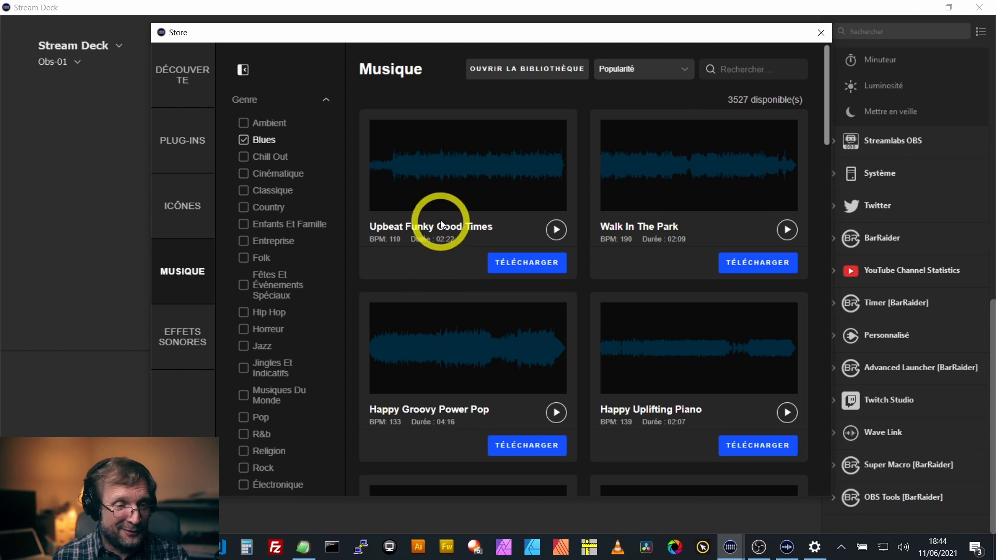
click(449, 199)
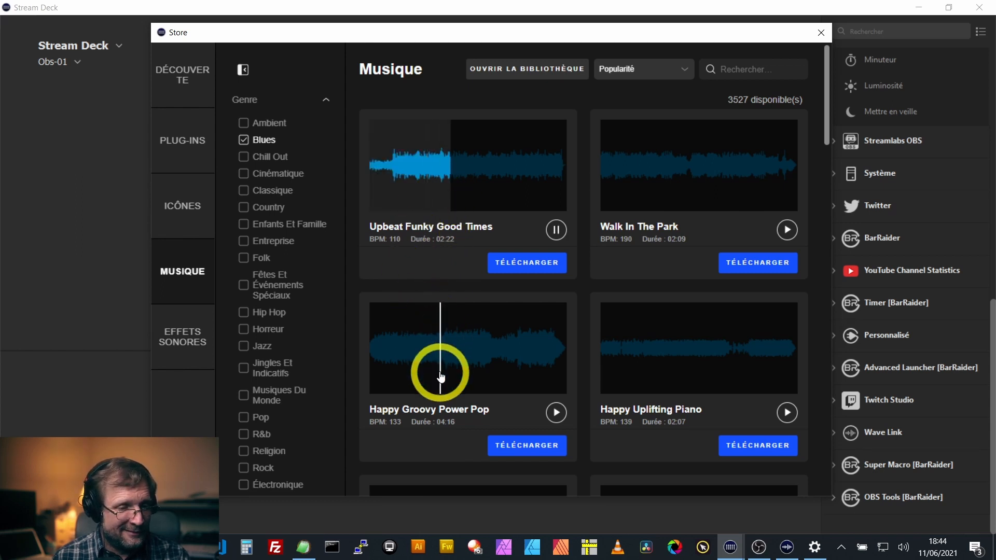
click(450, 385)
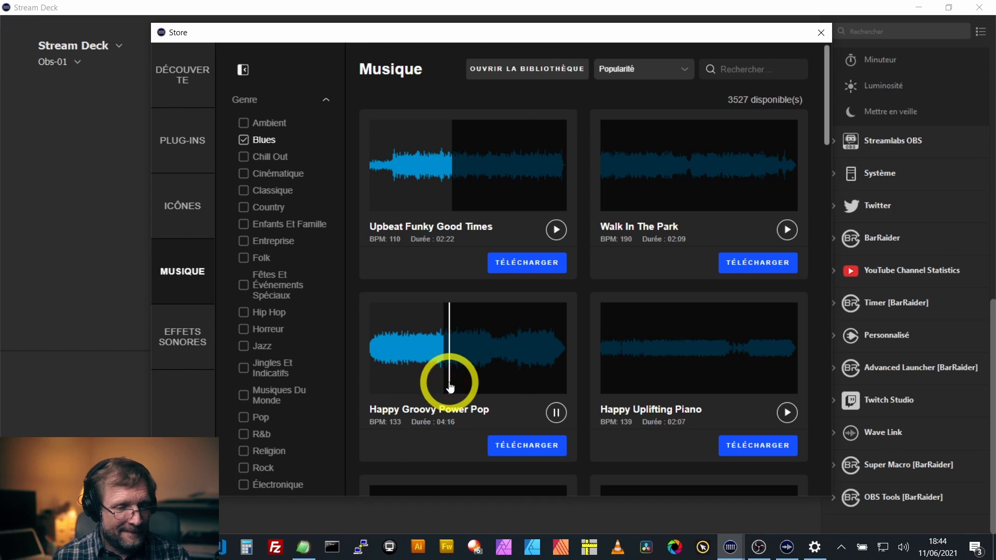
scroll(462, 379, down, 3)
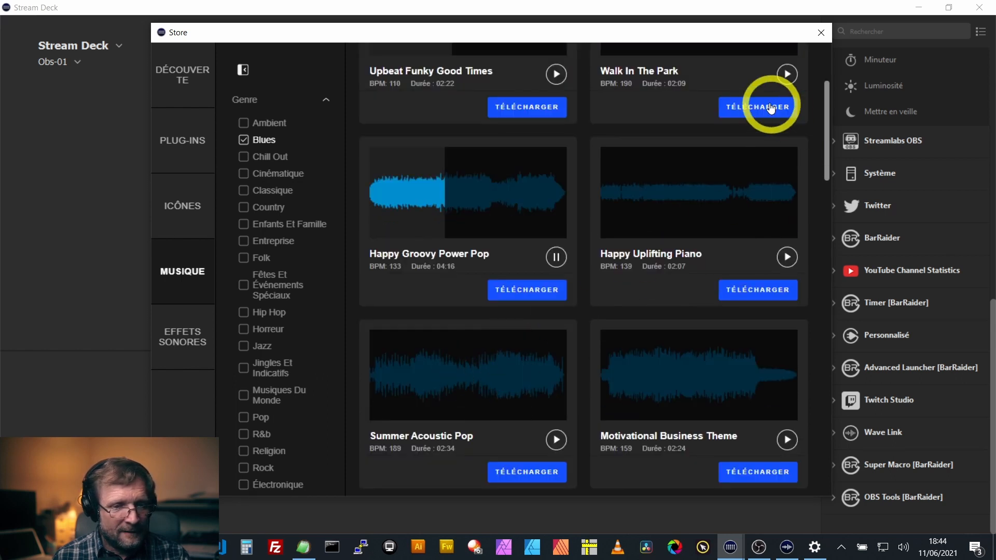
click(556, 256)
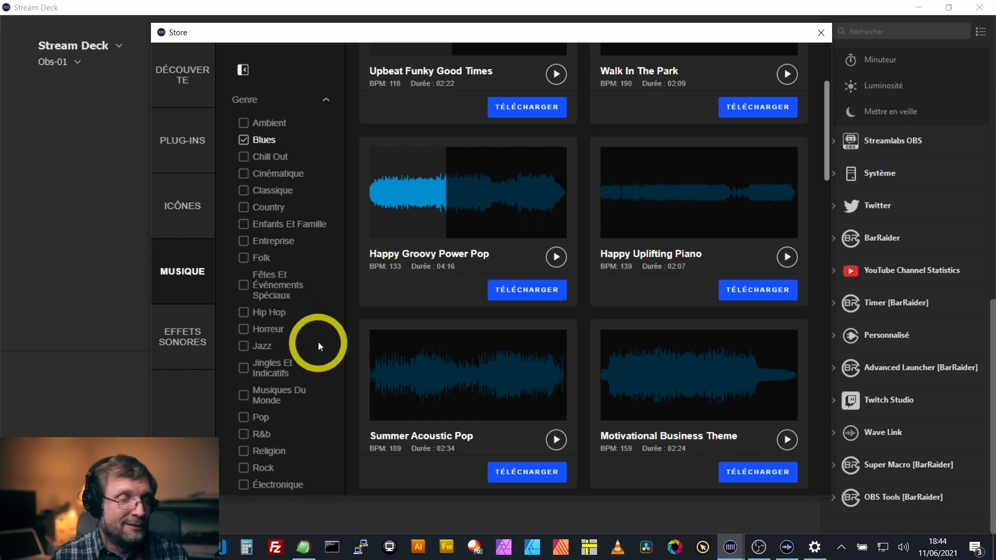
Open the Effets sonores section and preview "Fast Strong Wind Whooshes", "Record Scratch", "Shine Ding" and "Whip Whoosh Swoosh".
click(183, 342)
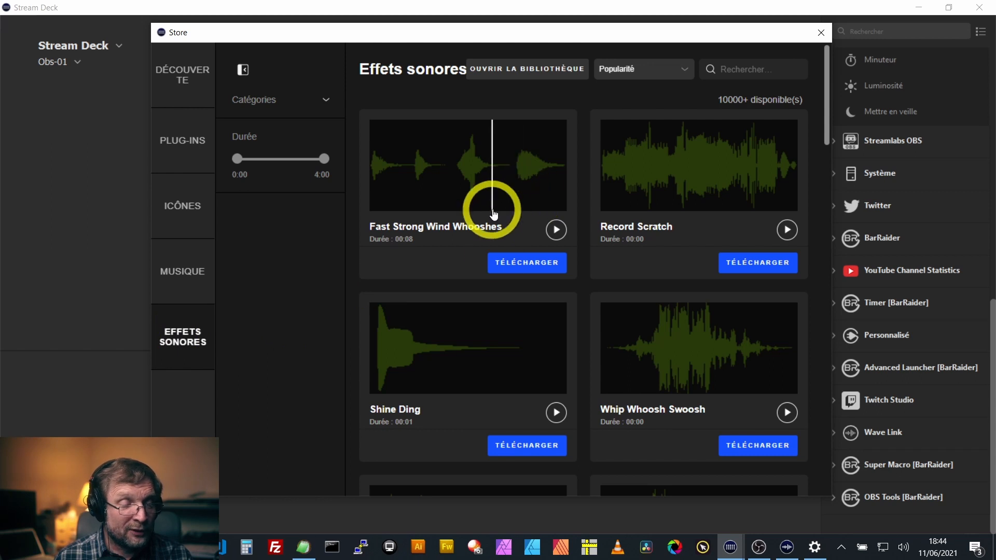
click(554, 230)
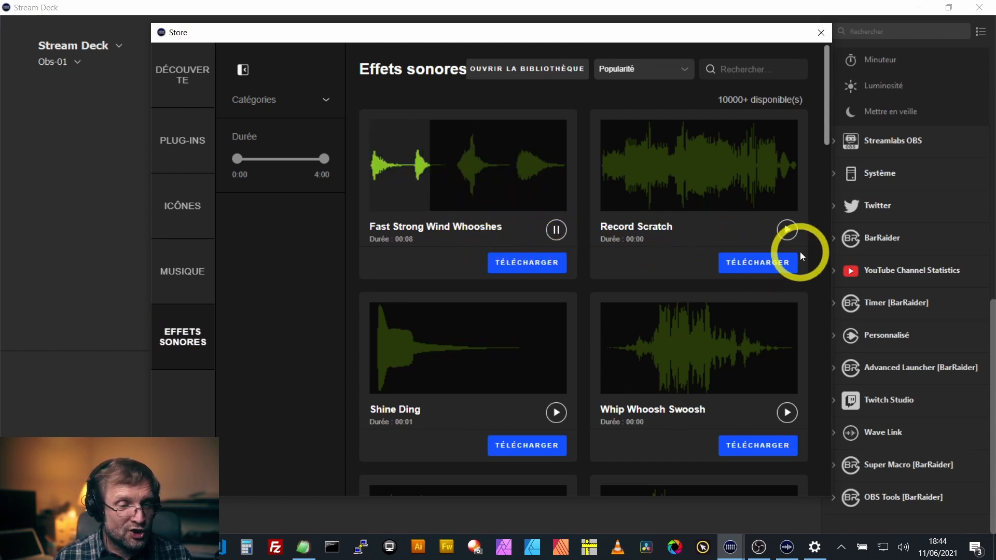
click(787, 230)
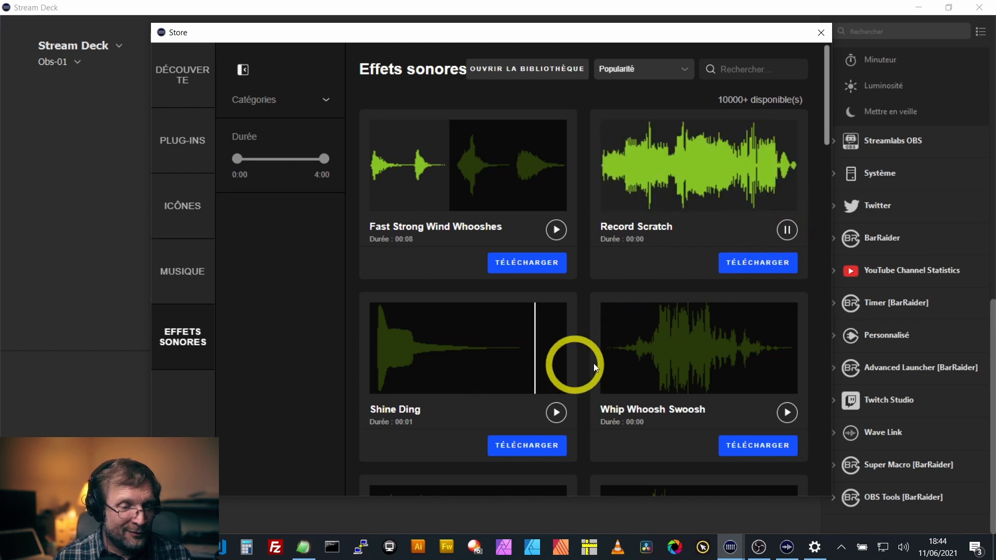
scroll(572, 362, down, 2)
click(554, 342)
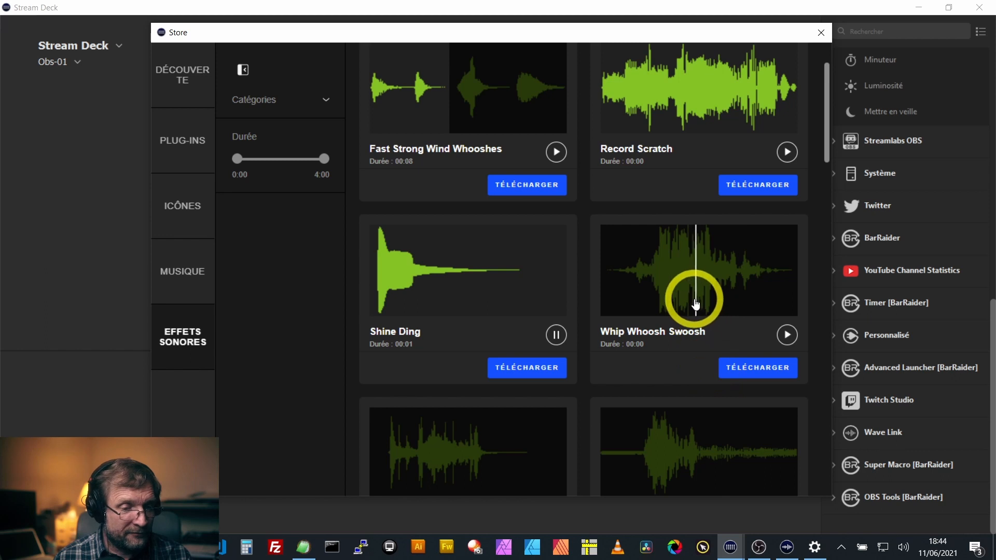
click(787, 335)
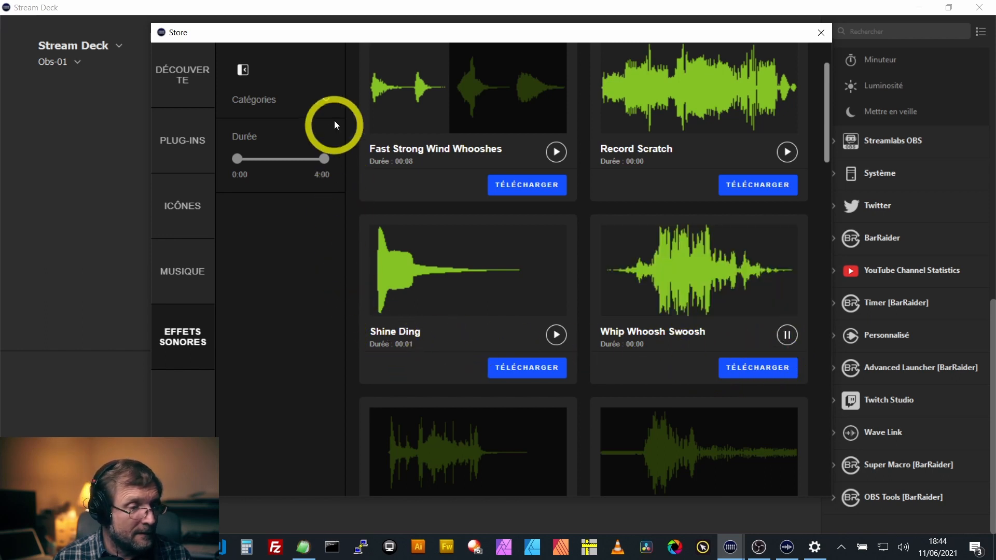
Filter the sound effects by the Applaudissements category and preview "Final Clapping - 100 People".
click(325, 100)
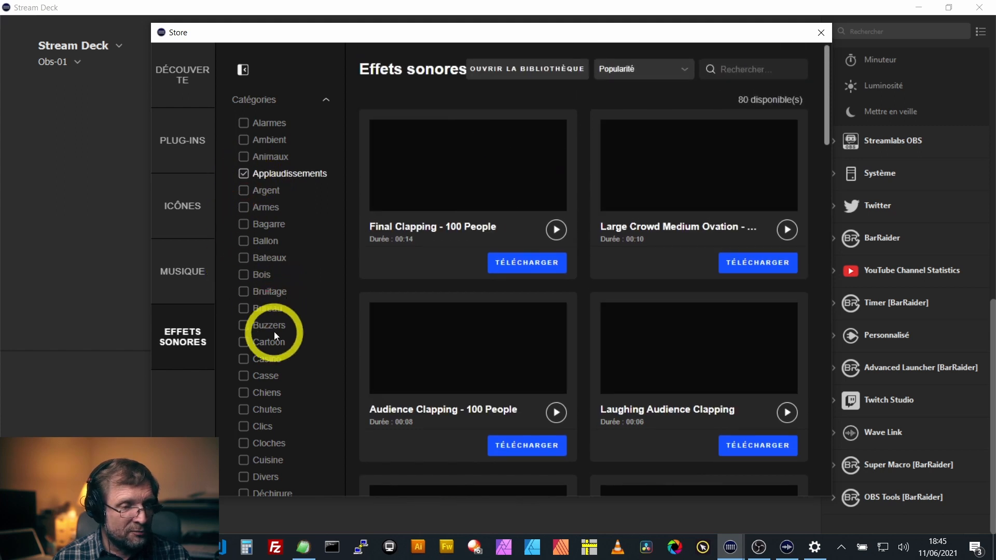
click(554, 234)
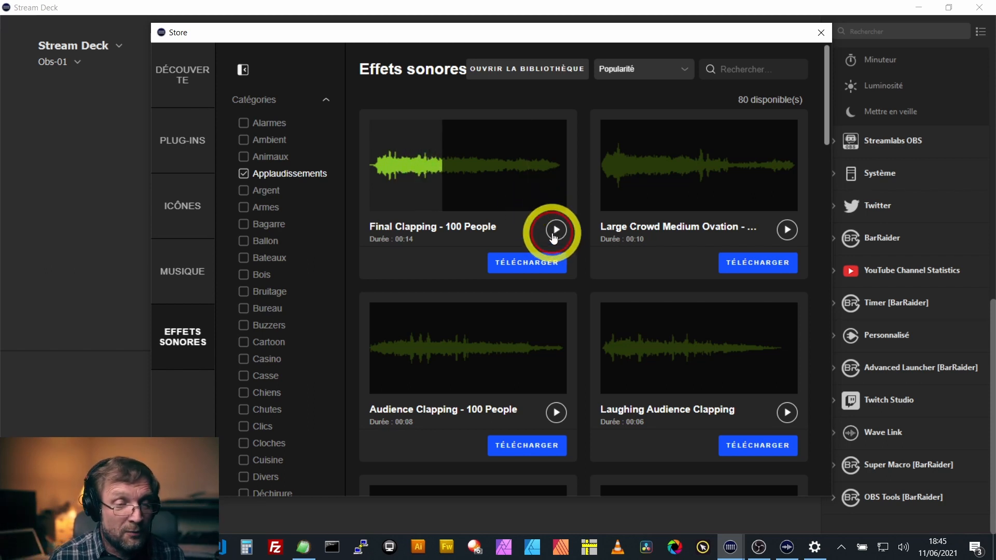
Replace the Applaudissements filter with Bois, preview "Wood Hit Hard" and "Wooden Stage Footsteps", and pause playback.
click(243, 175)
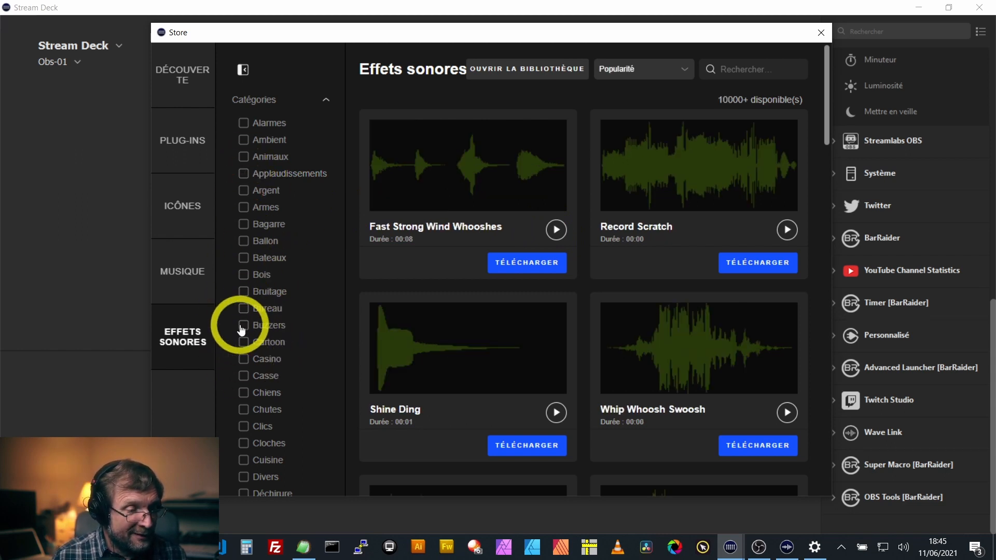
click(243, 275)
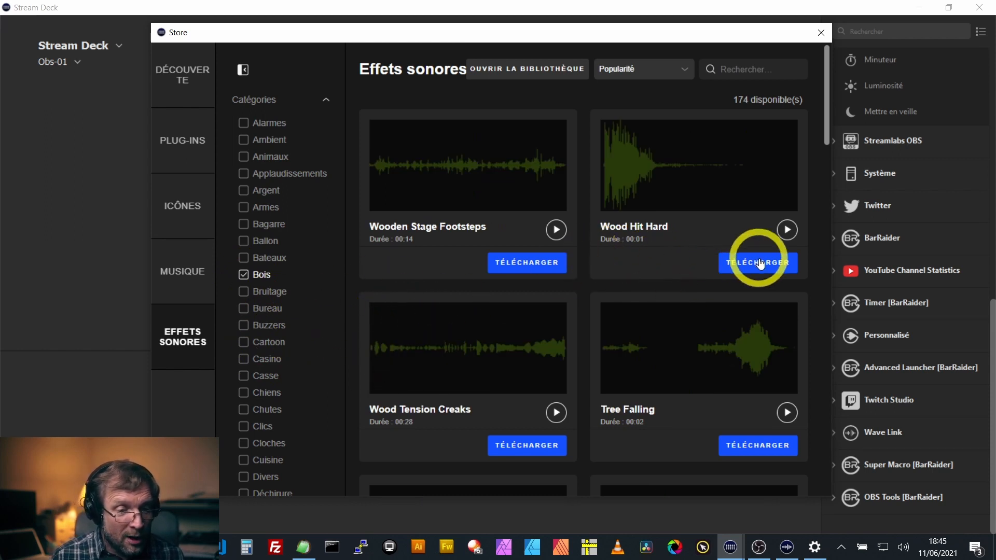
click(784, 231)
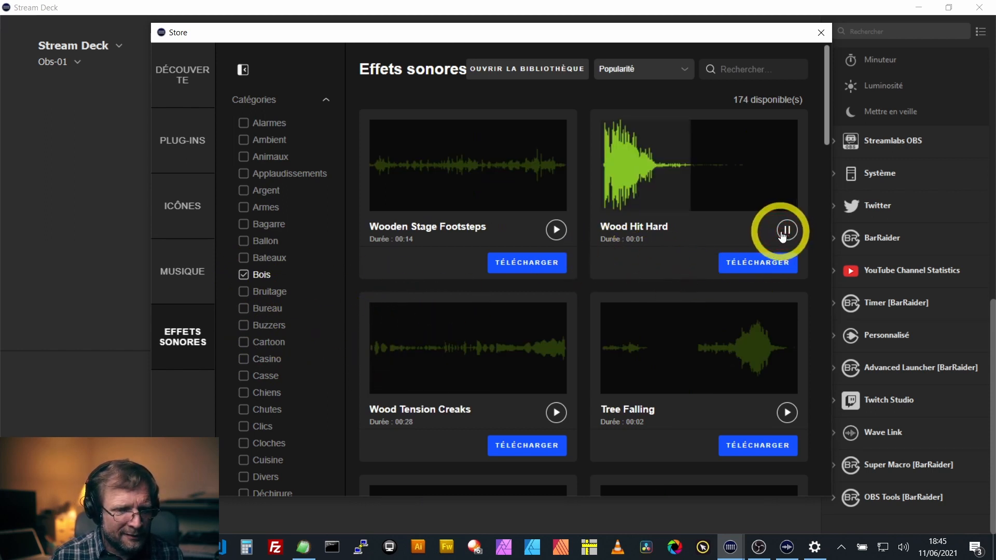
click(556, 231)
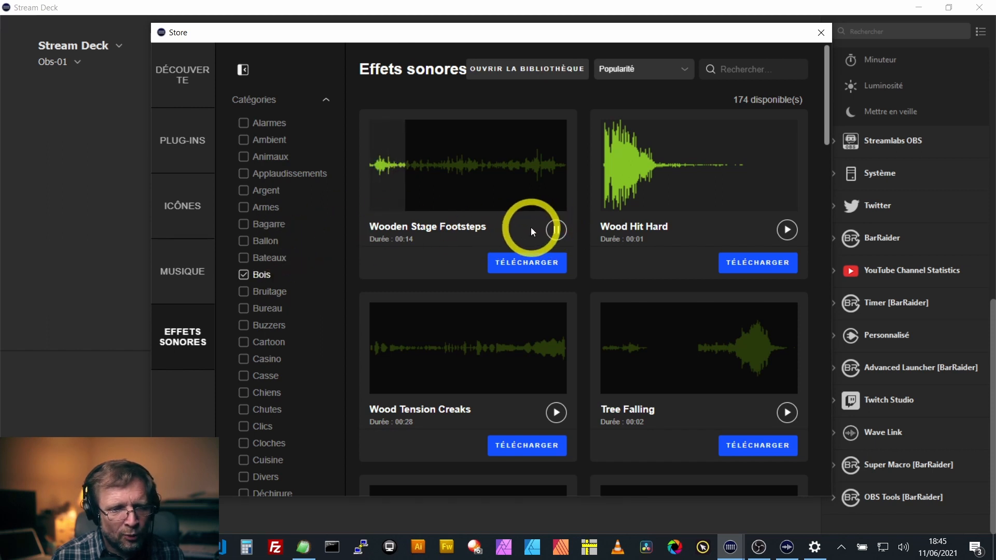
click(554, 230)
Switch the sound effects category filter from Bois to Nature and return to the start of the category list.
scroll(291, 300, down, 2)
scroll(300, 311, down, 6)
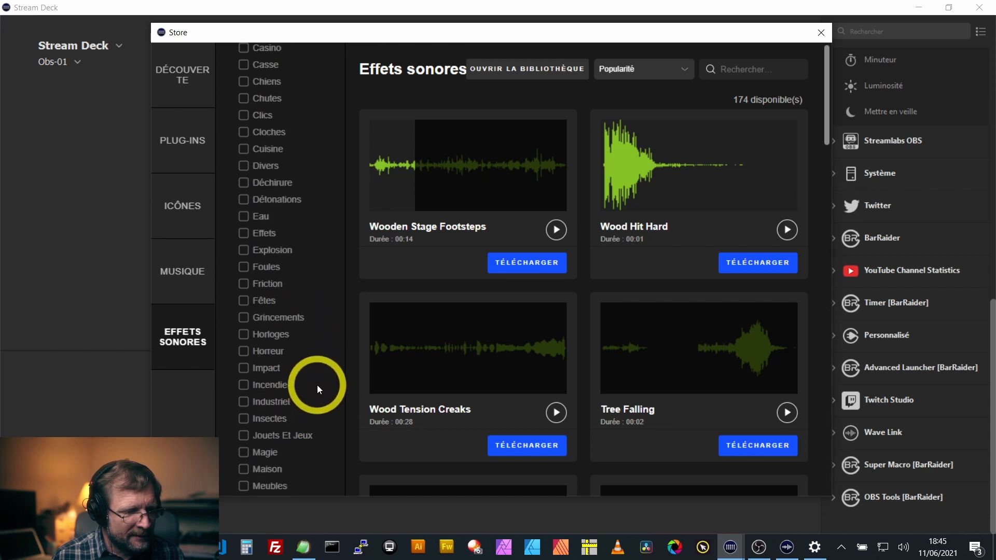
scroll(313, 397, down, 3)
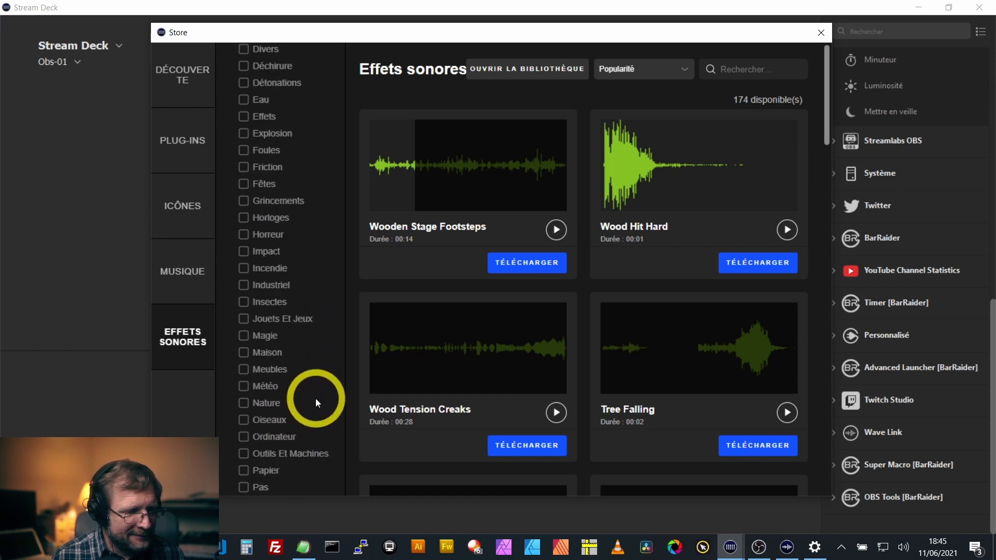
click(244, 402)
scroll(280, 259, up, 5)
scroll(281, 260, up, 6)
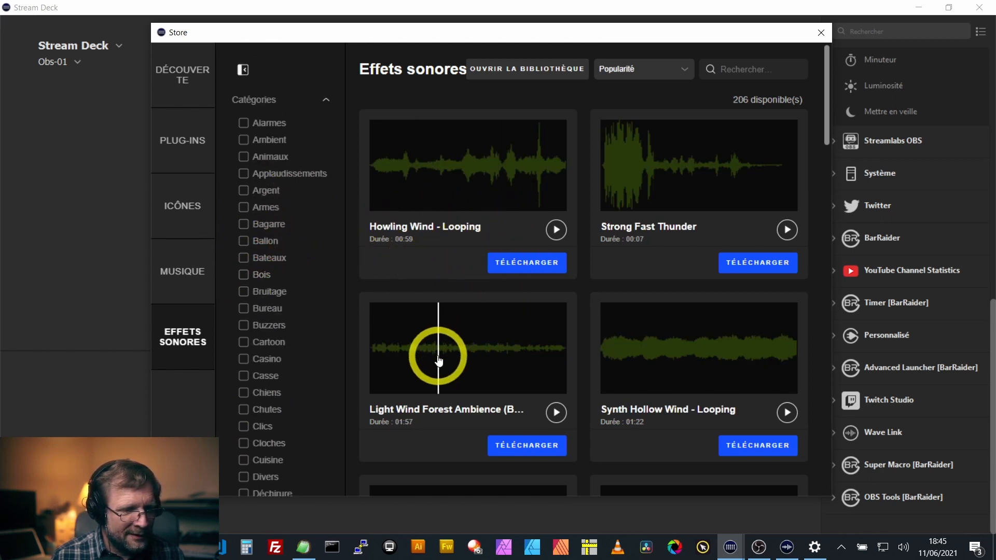
Preview "Light Wind Forest Ambience", "Howling Wind - Looping", "Strong Fast Thunder" and "Synth Hollow Wind - Looping" from partway through their waveforms.
click(412, 358)
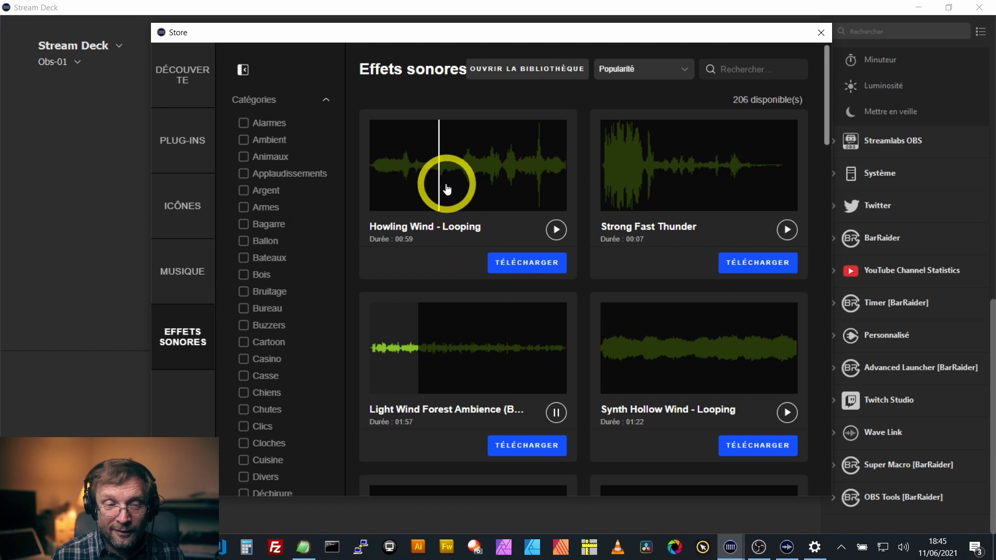
click(479, 189)
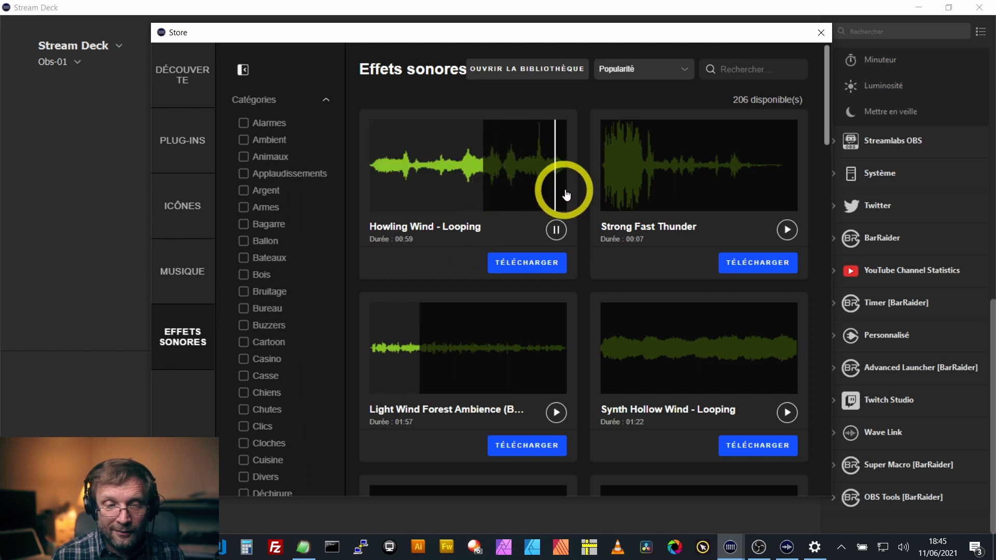
click(621, 196)
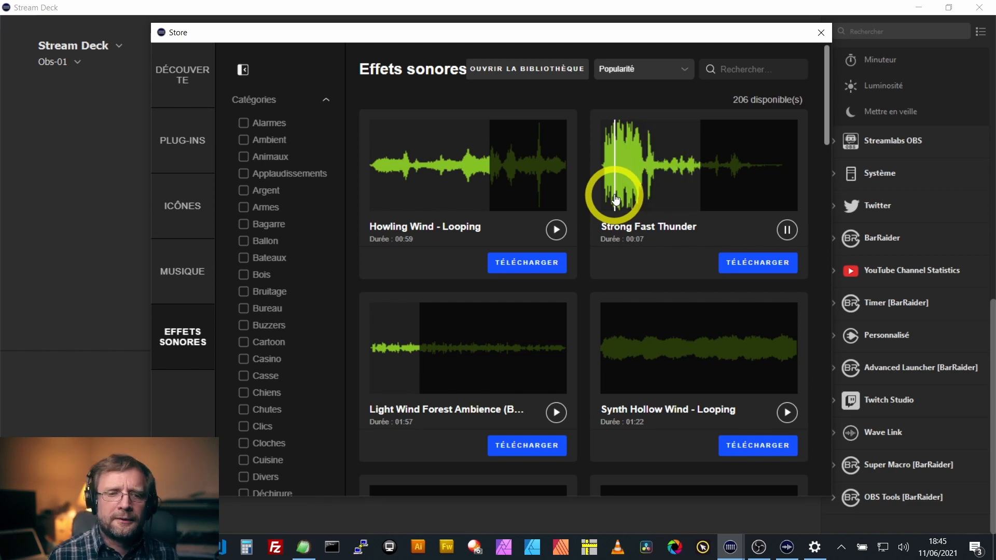
click(673, 372)
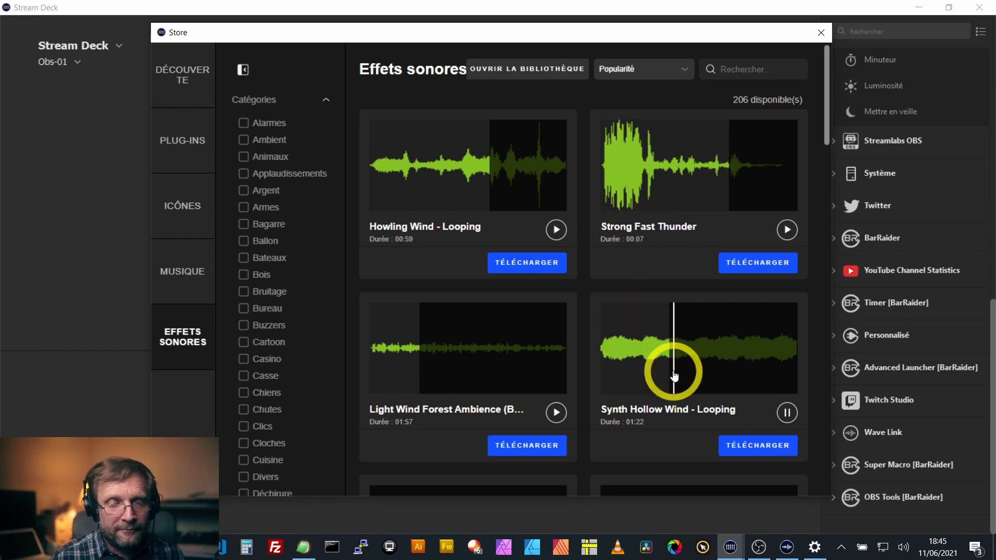
Pause the "Synth Hollow Wind - Looping" preview and look through the other Nature sound effects.
scroll(518, 331, down, 3)
scroll(275, 259, down, 1)
scroll(284, 358, down, 5)
scroll(284, 366, up, 6)
scroll(646, 303, up, 4)
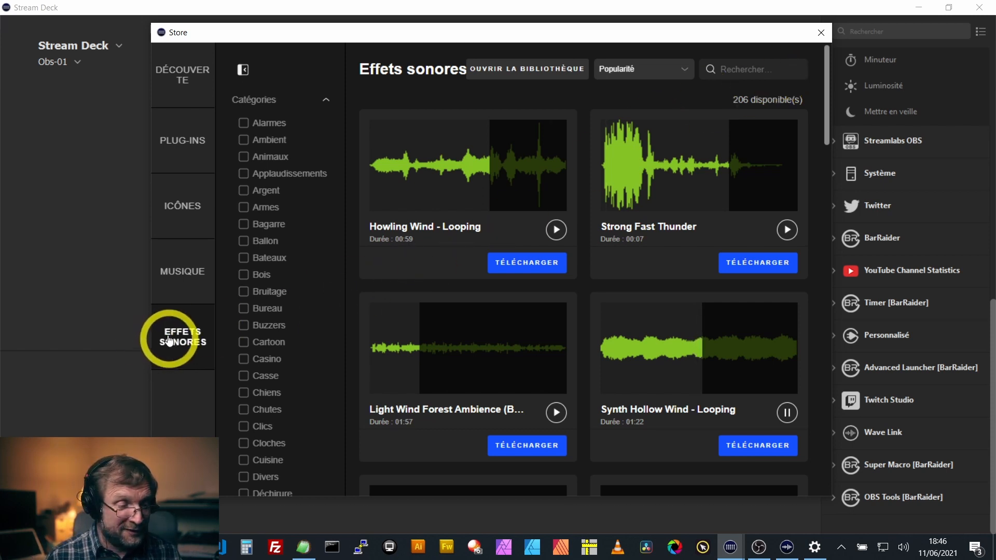
click(683, 372)
click(784, 412)
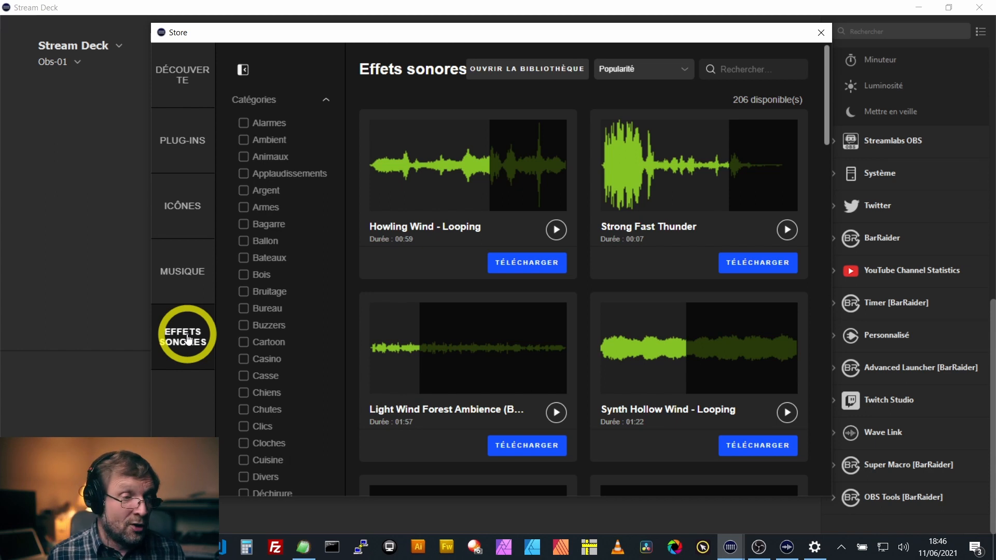
scroll(640, 363, down, 2)
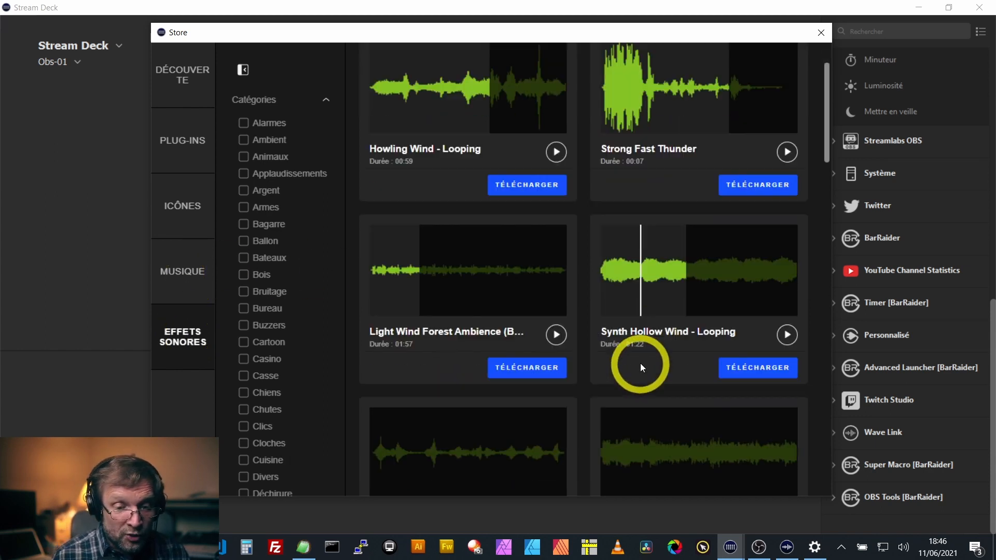
scroll(640, 363, down, 6)
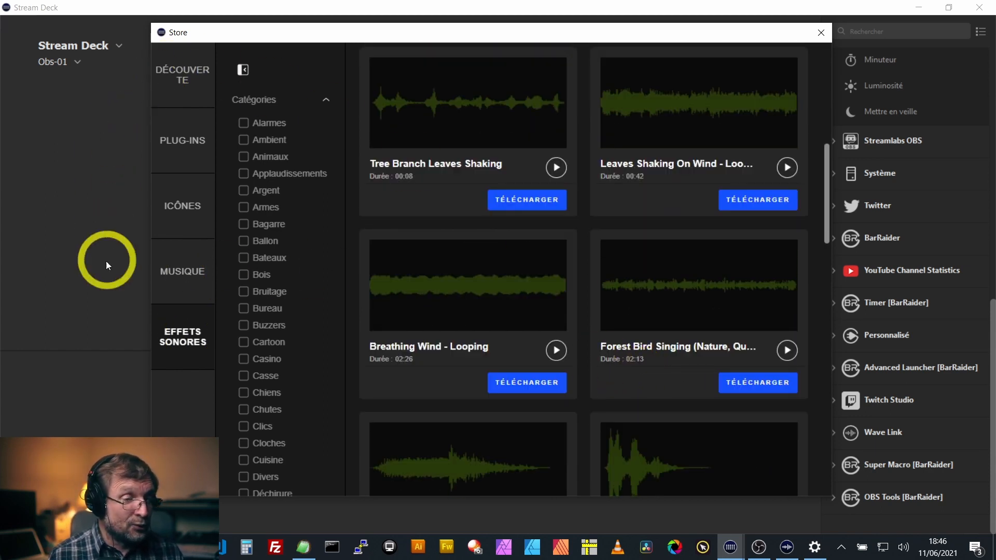